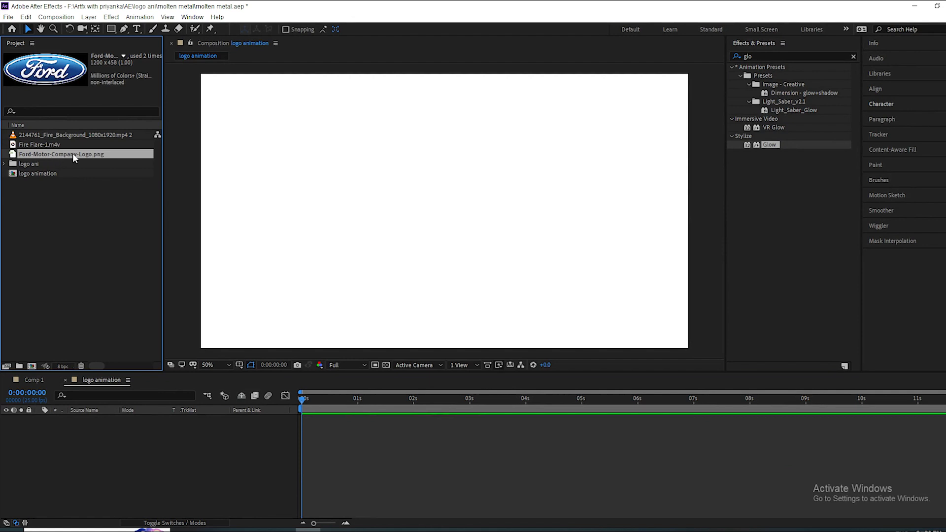
# Add Ford-Motor-Company-Logo.png to the logo animation composition and pre-compose it as "logo", leaving all attributes in place.
pyautogui.moveTo(76, 167); pyautogui.dragTo(114, 431)
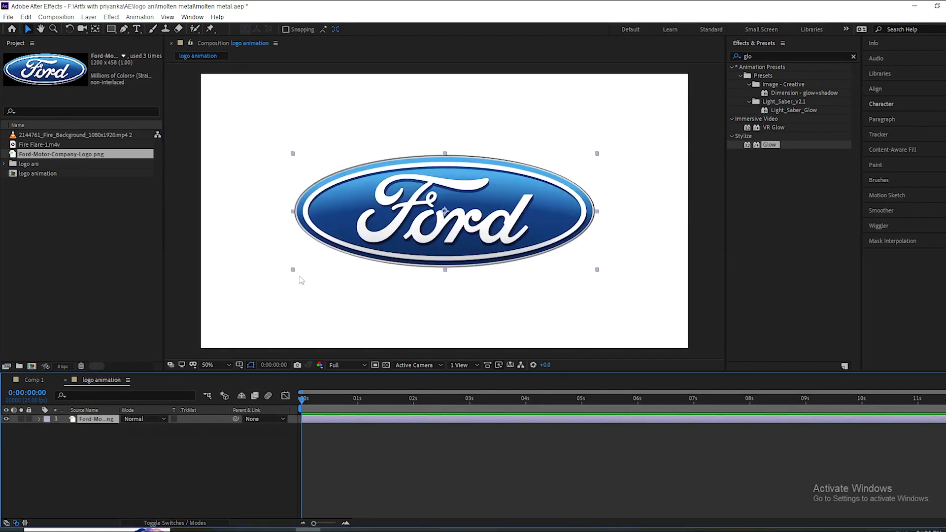
pyautogui.scroll(-2, 298, 275)
pyautogui.scroll(2, 299, 276)
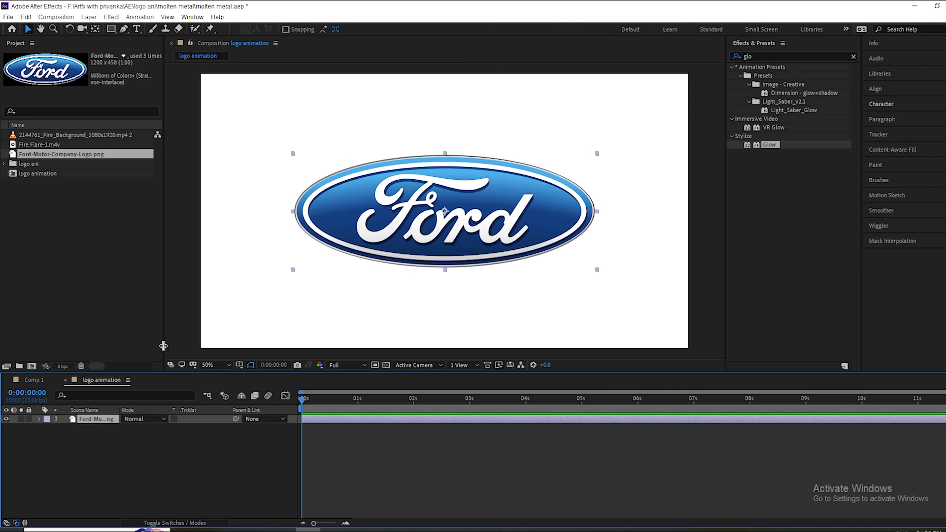
pyautogui.rightClick(93, 419)
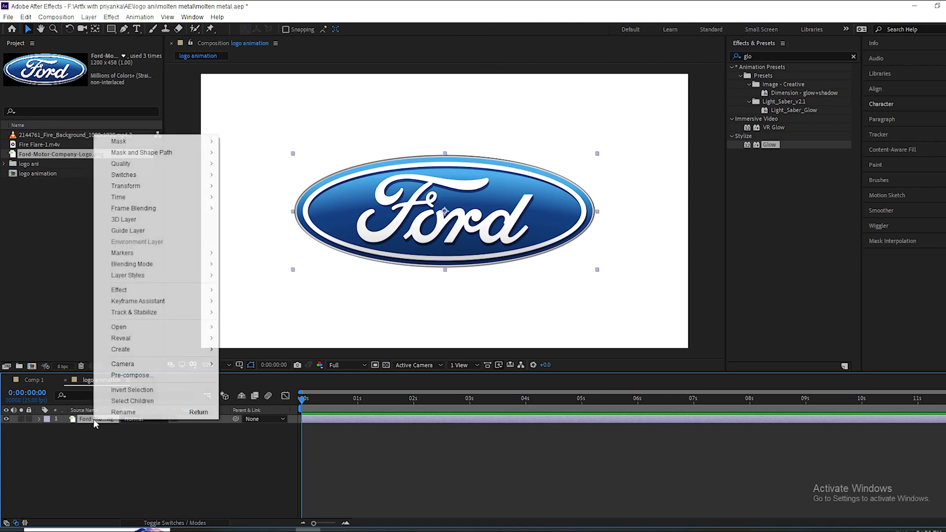
pyautogui.click(131, 376)
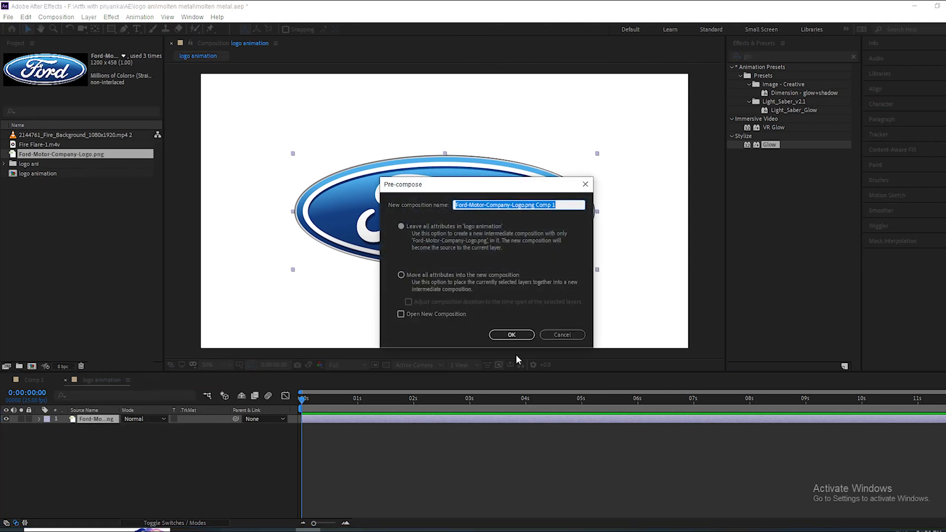
pyautogui.write('log')
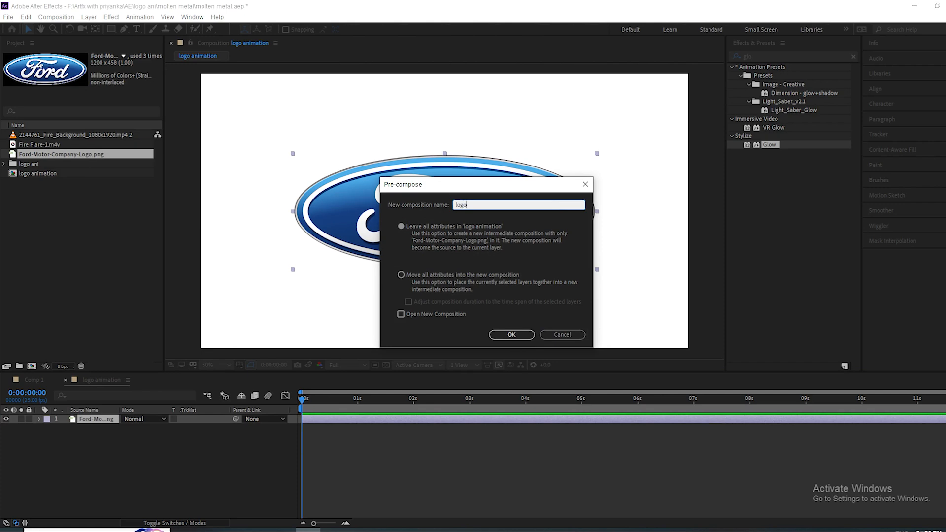
pyautogui.write('o')
pyautogui.click(511, 334)
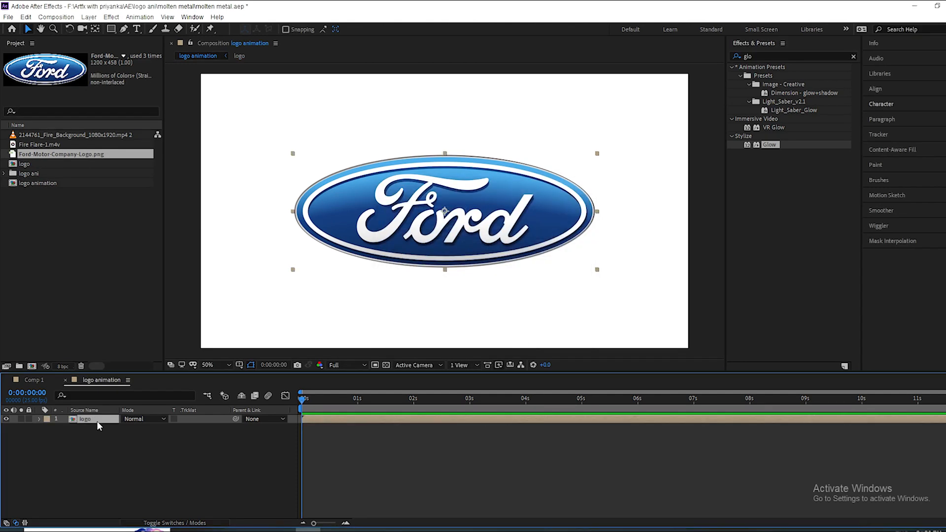
# Duplicate the logo layer and rename the lower copy logo_fire.
pyautogui.hotkey('ctrl', 'd')
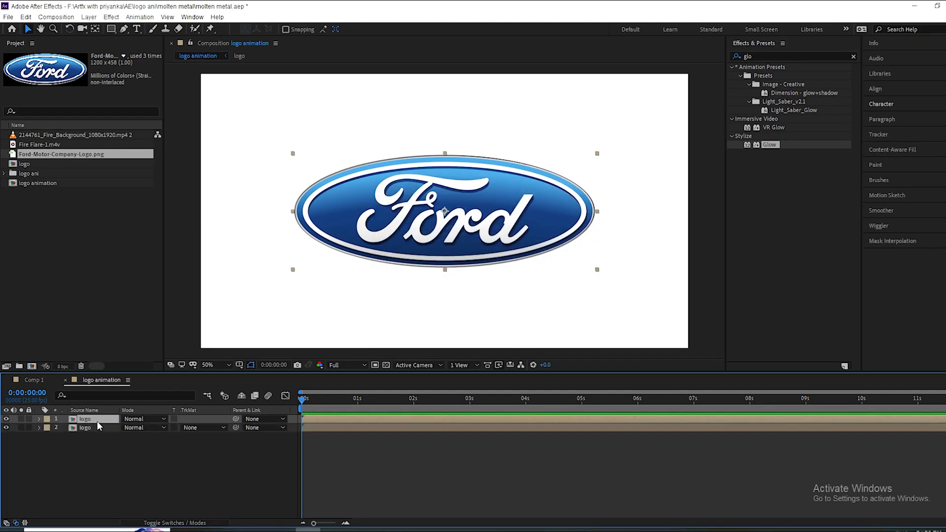
pyautogui.click(94, 430)
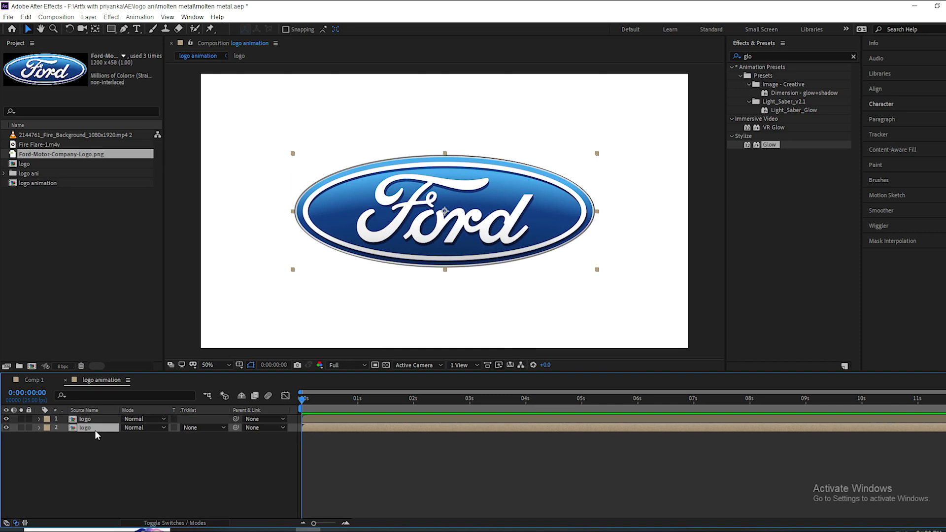
pyautogui.rightClick(84, 427)
pyautogui.click(127, 422)
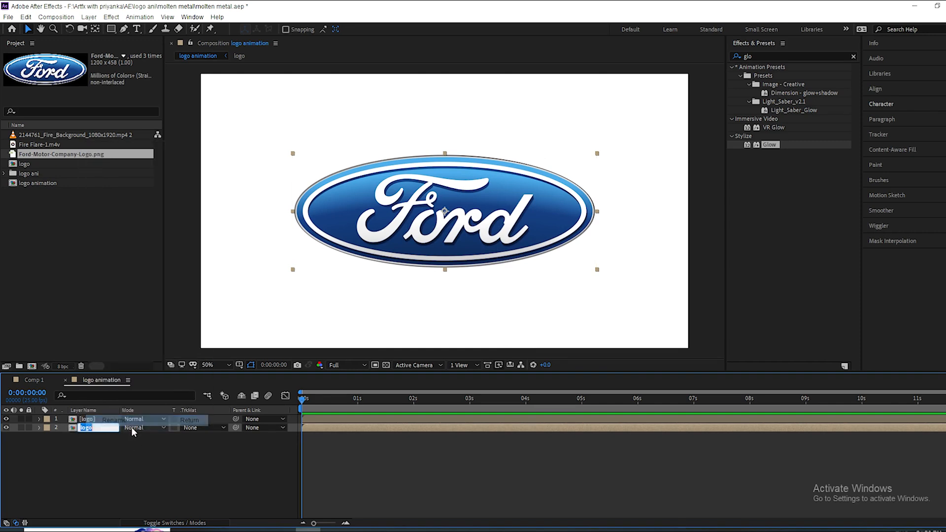
pyautogui.write('logo_fire')
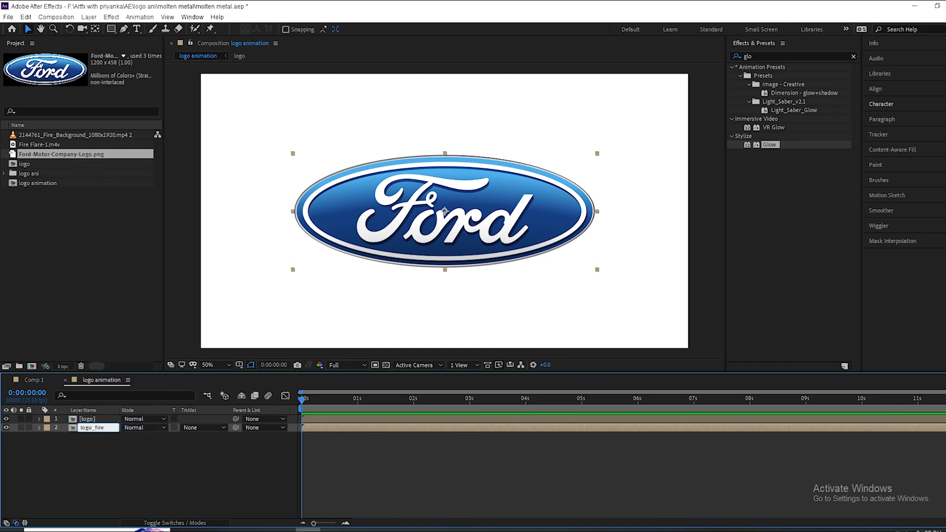
pyautogui.click(95, 467)
# Hide the upper logo layer and shift its start to about 1 second.
pyautogui.click(56, 420)
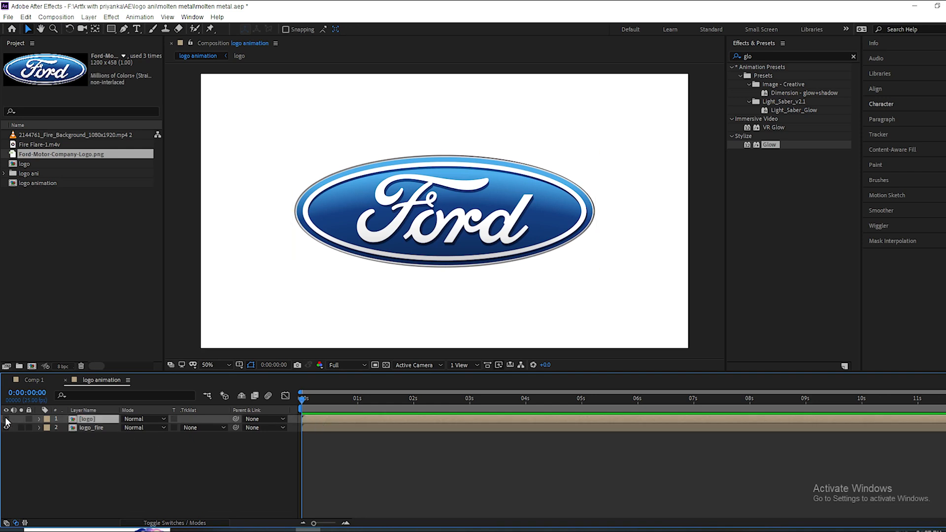
pyautogui.moveTo(312, 419); pyautogui.dragTo(362, 419)
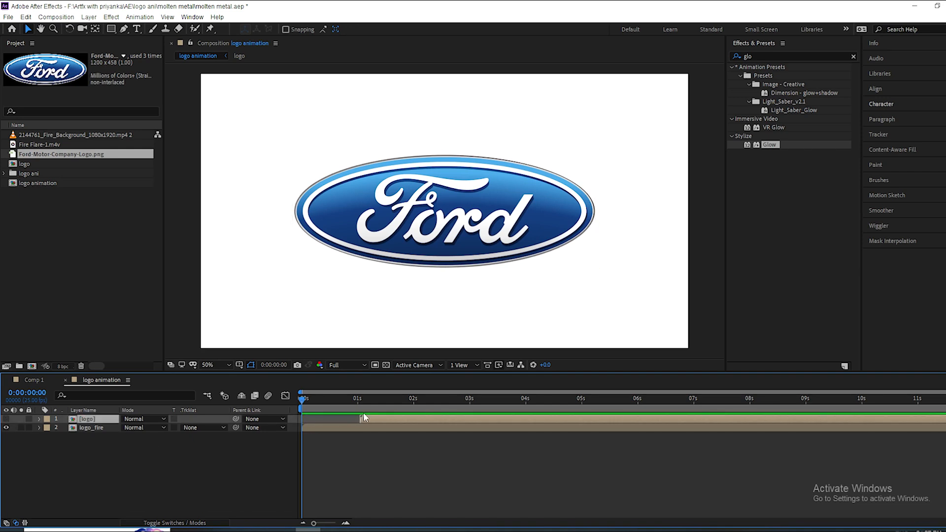
# Apply the Tint color correction effect to the logo_fire layer.
pyautogui.click(92, 427)
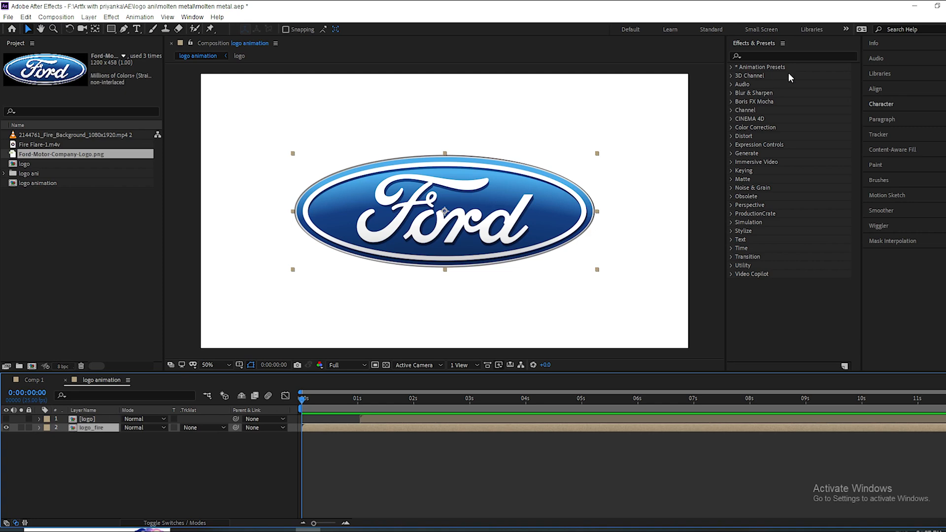
pyautogui.click(772, 57)
pyautogui.write('tin')
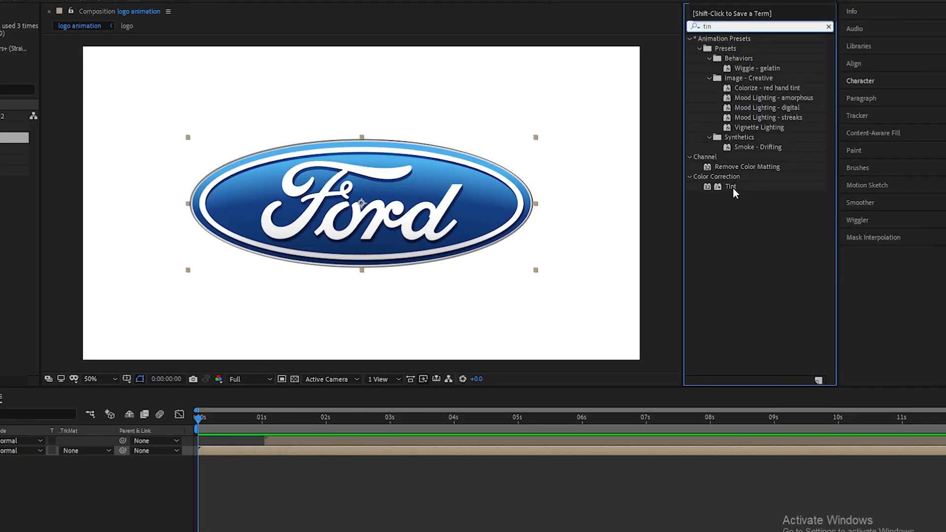
pyautogui.doubleClick(732, 186)
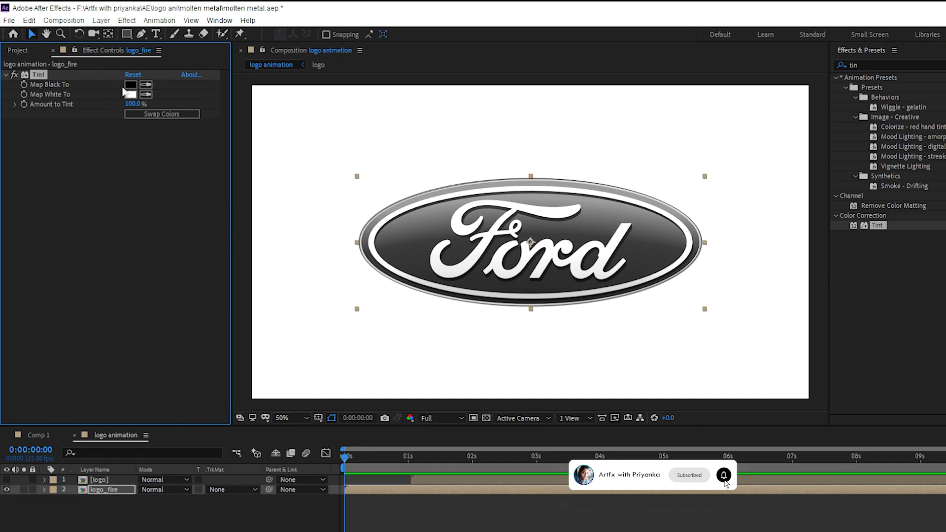
# Set the Tint effect's Map Black To color to a strong red.
pyautogui.click(130, 84)
pyautogui.click(769, 439)
pyautogui.moveTo(769, 439); pyautogui.dragTo(820, 423)
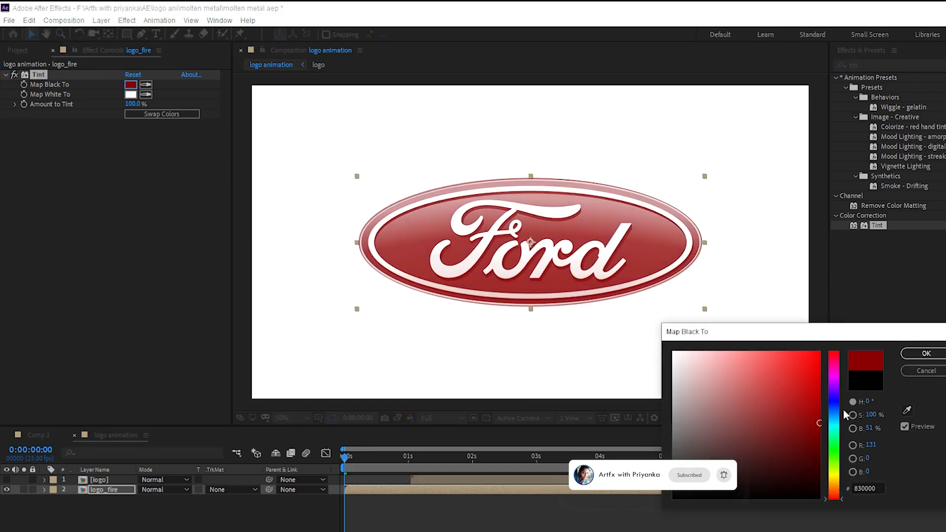
pyautogui.click(820, 395)
pyautogui.click(926, 353)
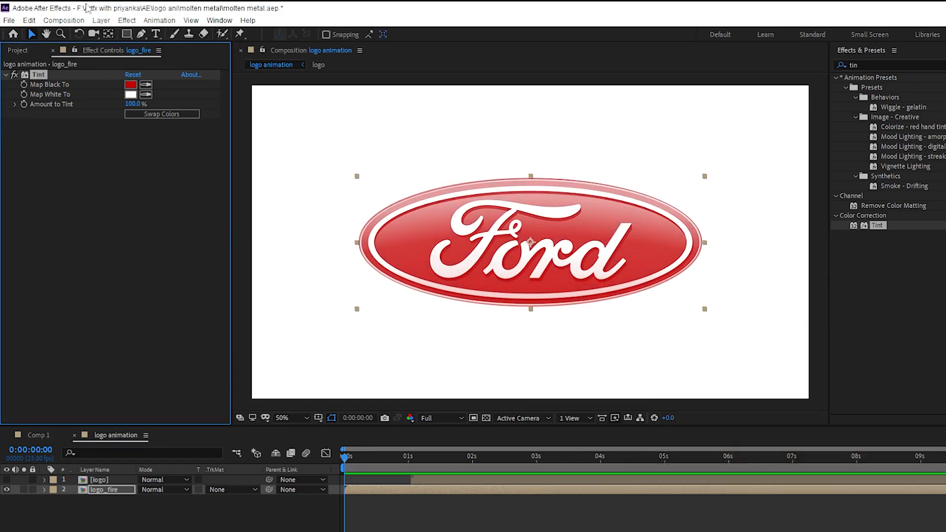
# Set the Tint effect's Map White To color to bright yellow.
pyautogui.click(130, 94)
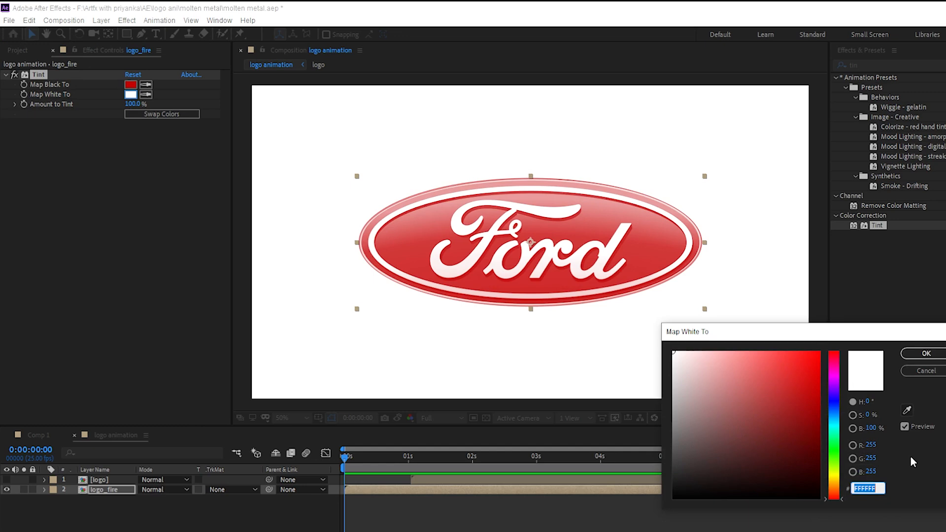
pyautogui.click(835, 476)
pyautogui.click(819, 352)
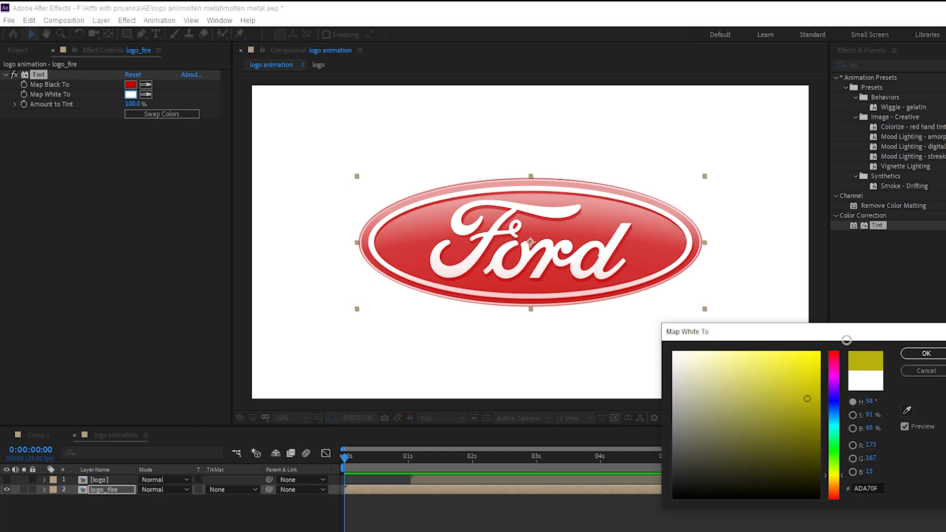
pyautogui.click(927, 354)
# Apply the Stylize Glow effect to the logo_fire layer with a Glow Radius of 55.
pyautogui.doubleClick(701, 65)
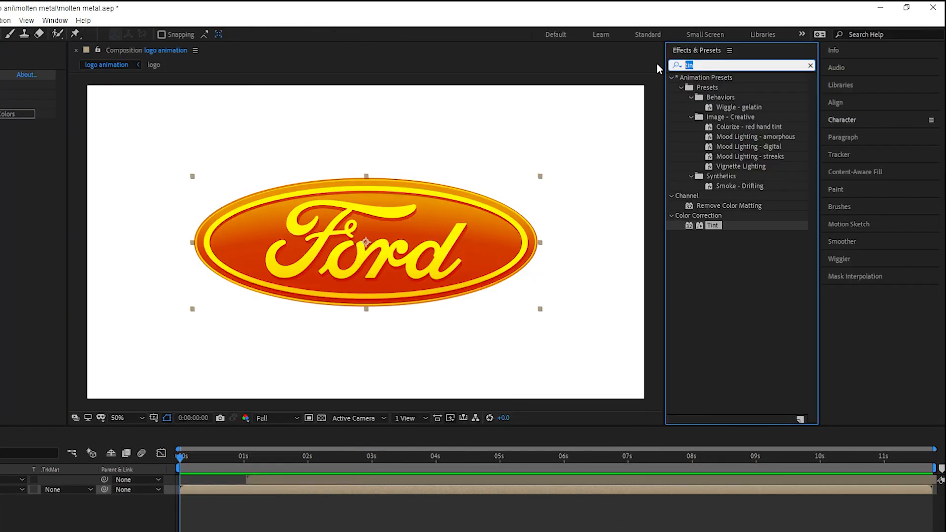
pyautogui.write('glo')
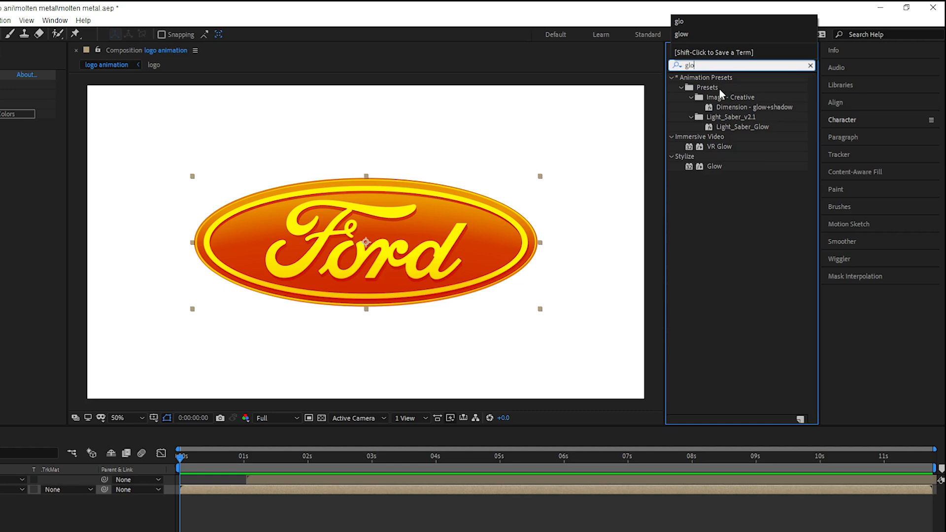
pyautogui.click(703, 166)
pyautogui.doubleClick(713, 167)
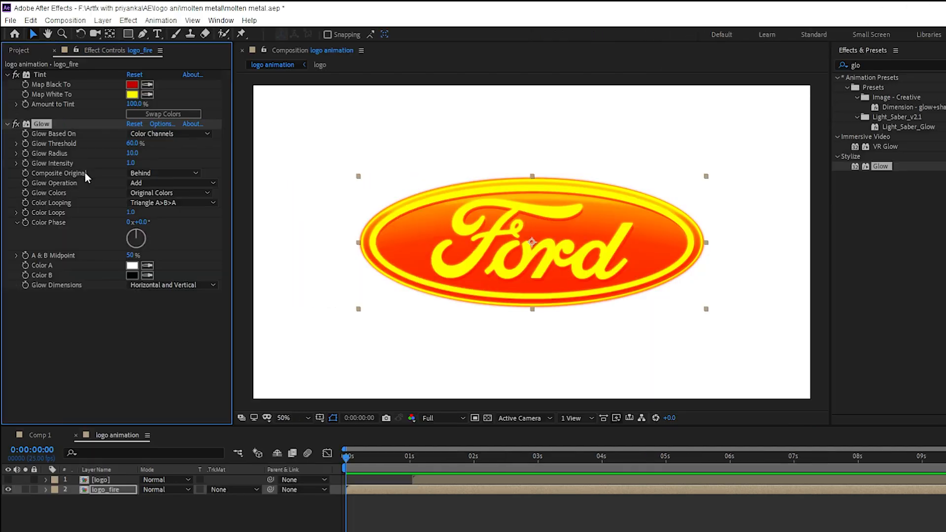
pyautogui.click(134, 153)
pyautogui.press('Return')
# Create a dark gray 1920 × 1080 px solid and place it beneath the logo_fire layer as the background.
pyautogui.rightClick(311, 328)
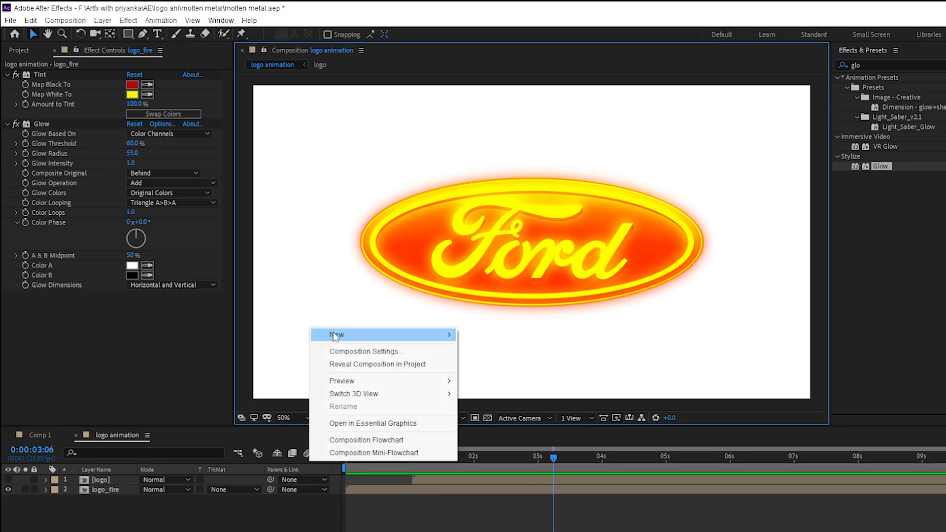
pyautogui.moveTo(335, 335)
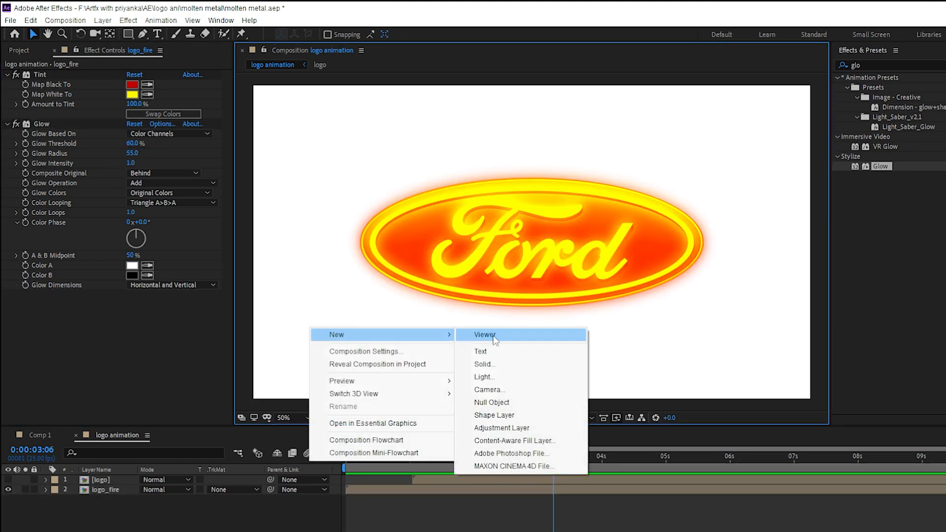
pyautogui.click(499, 365)
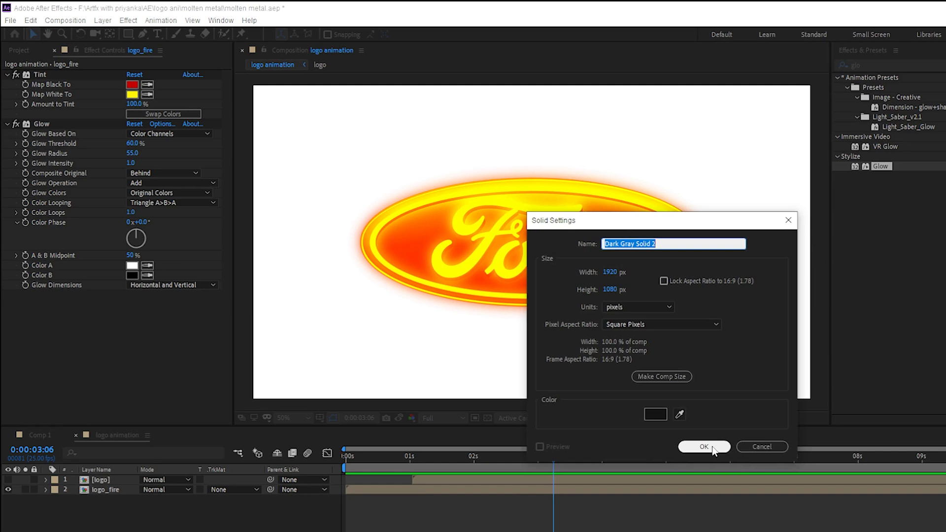
pyautogui.click(710, 446)
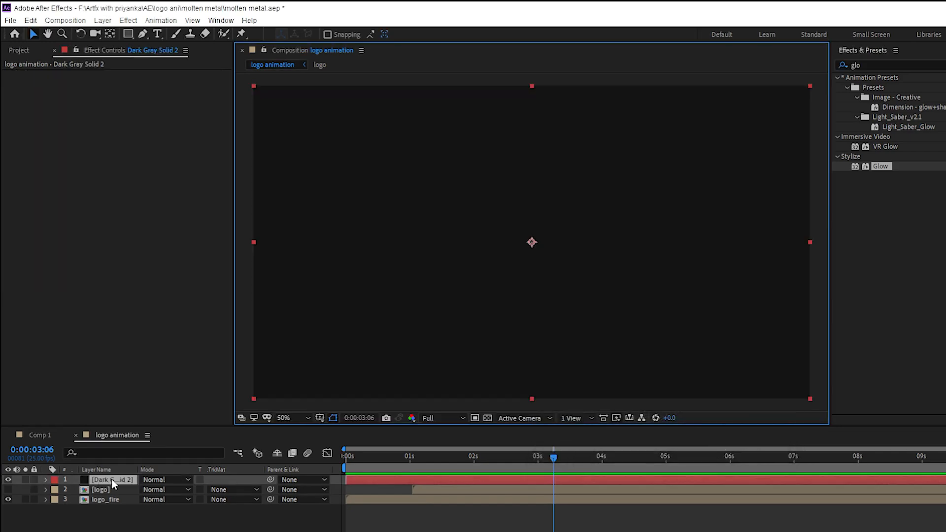
pyautogui.moveTo(111, 479); pyautogui.dragTo(108, 513)
pyautogui.click(105, 489)
pyautogui.click(98, 517)
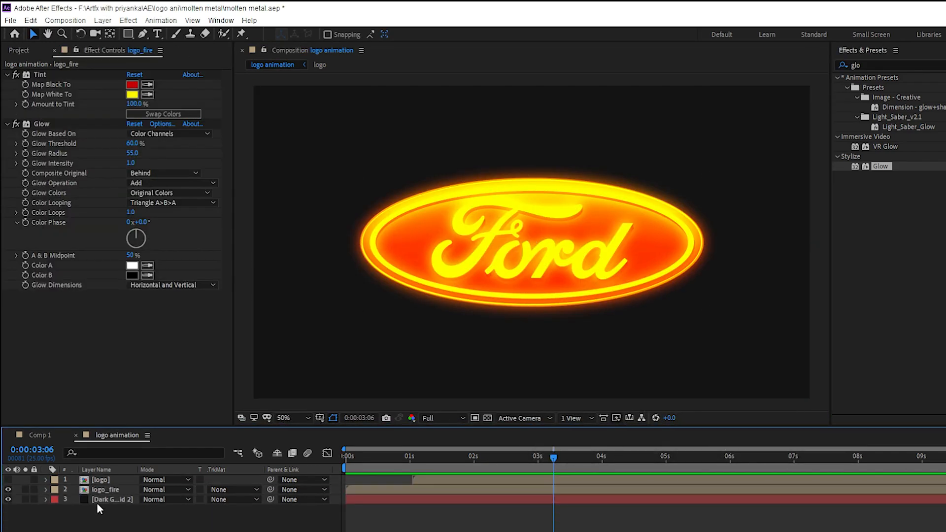
# Add a Bevel and Emboss layer style to the logo_fire layer.
pyautogui.click(114, 490)
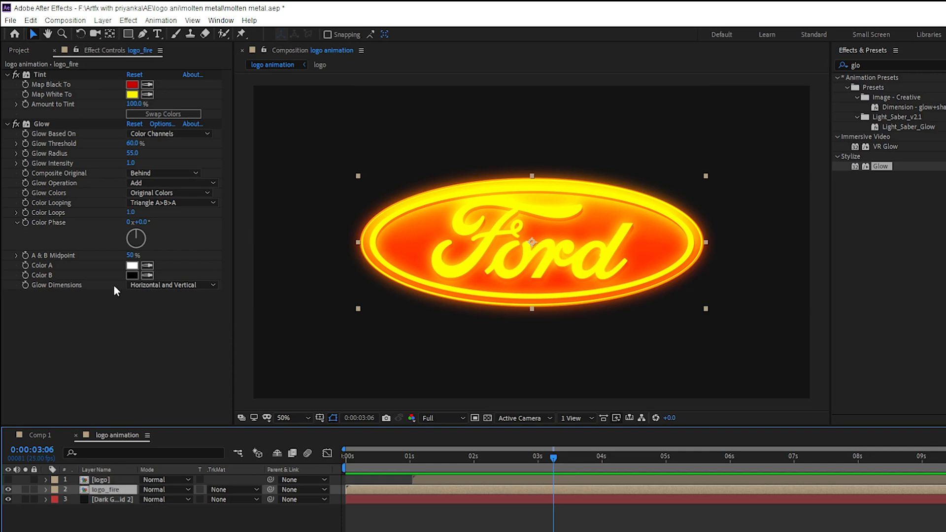
pyautogui.click(103, 20)
pyautogui.click(103, 20)
pyautogui.moveTo(228, 314)
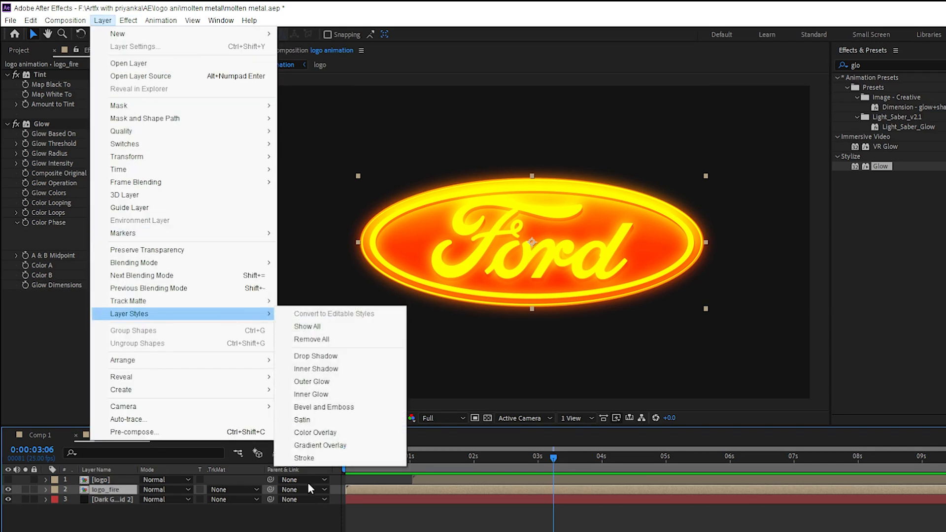
pyautogui.click(320, 408)
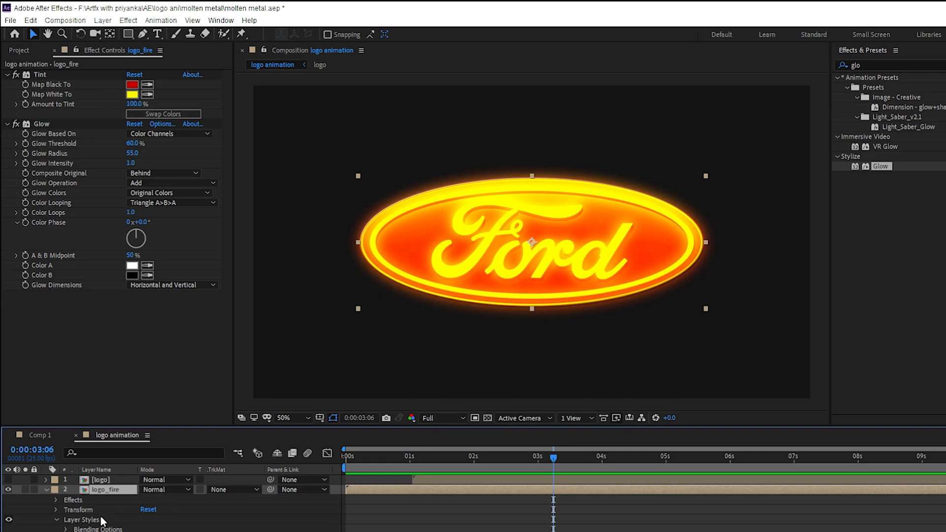
# Set the Technique of the logo_fire layer's Bevel and Emboss style to Chisel Hard.
pyautogui.moveTo(99, 426); pyautogui.dragTo(100, 389)
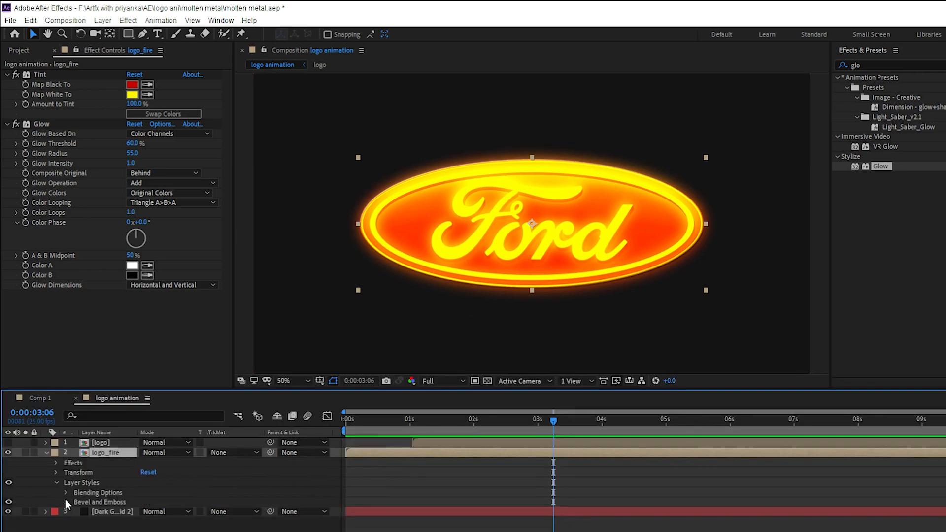
pyautogui.click(66, 502)
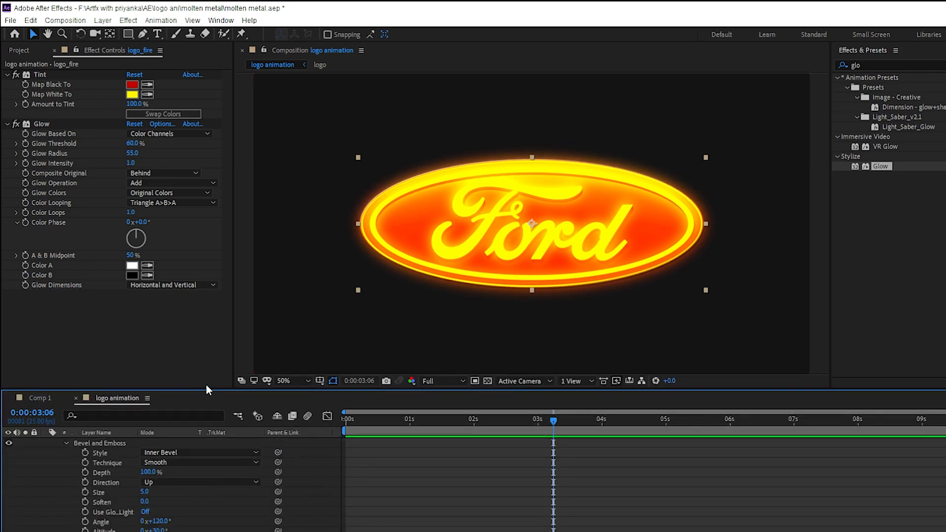
pyautogui.moveTo(210, 390); pyautogui.dragTo(218, 354)
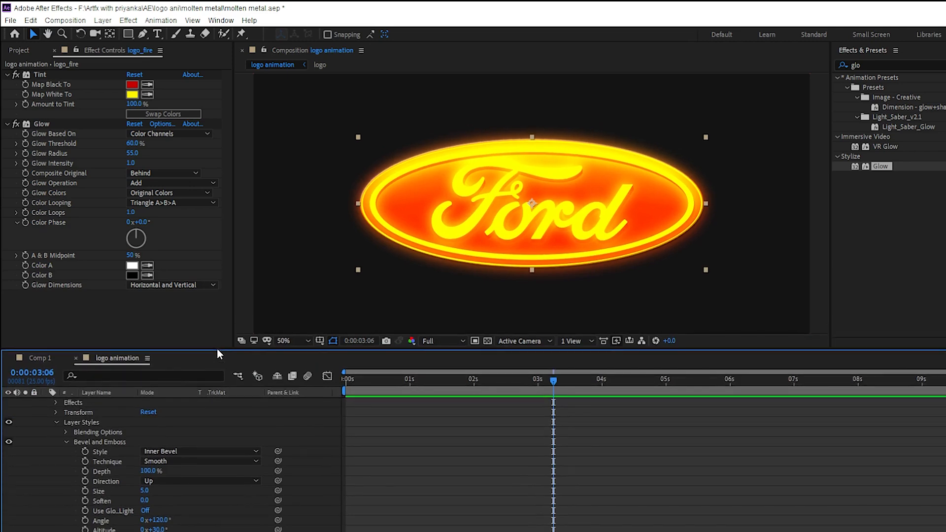
pyautogui.click(162, 462)
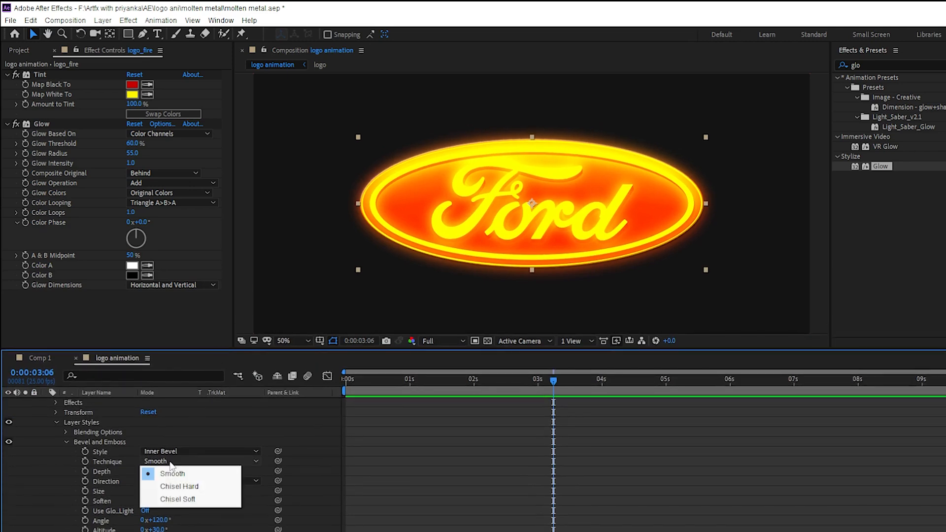
pyautogui.click(195, 487)
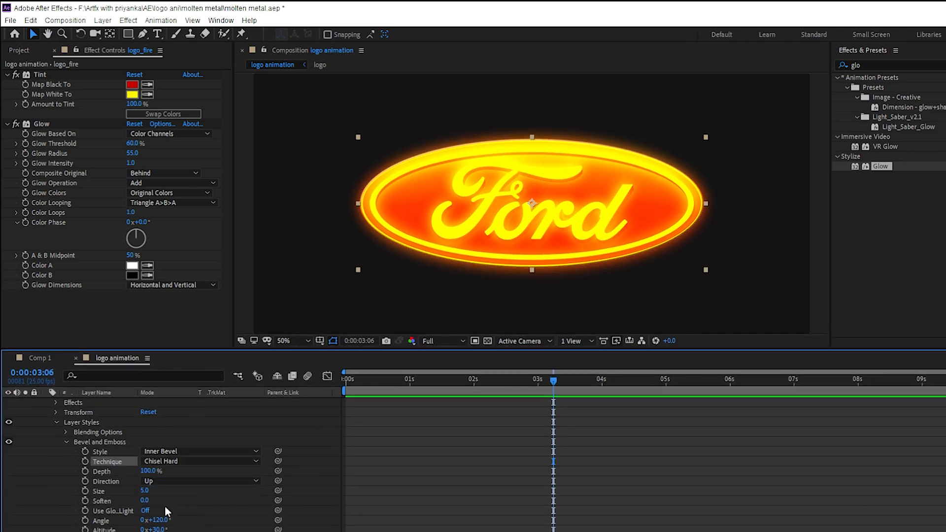
# Set the logo_fire layer's Bevel and Emboss Size to 50, Soften to 6 and Depth to 136%.
pyautogui.click(142, 491)
pyautogui.write('5')
pyautogui.press('Tab')
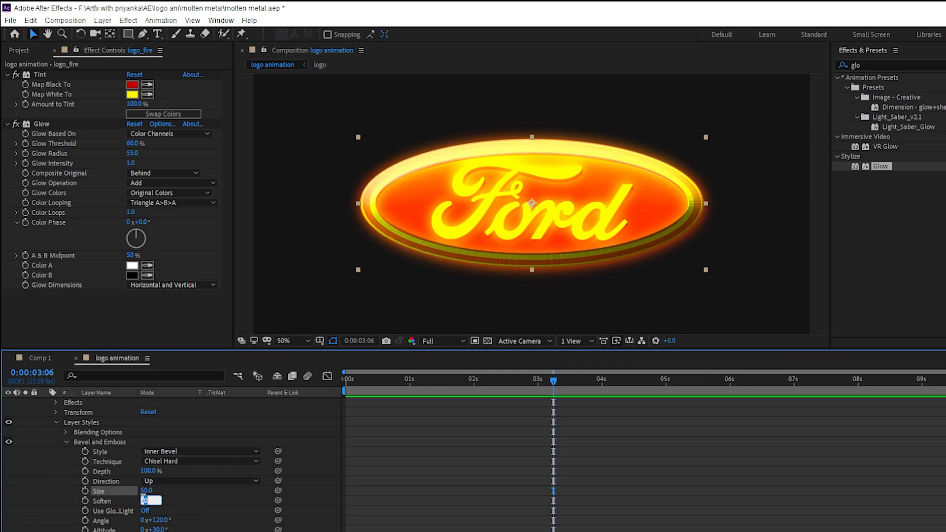
pyautogui.write('6')
pyautogui.press('Return')
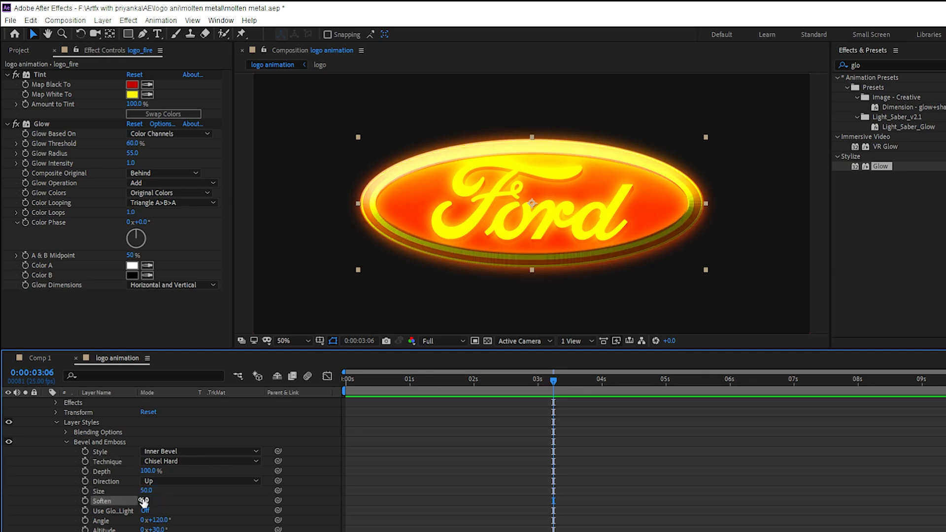
pyautogui.click(148, 471)
pyautogui.write('136')
pyautogui.press('Return')
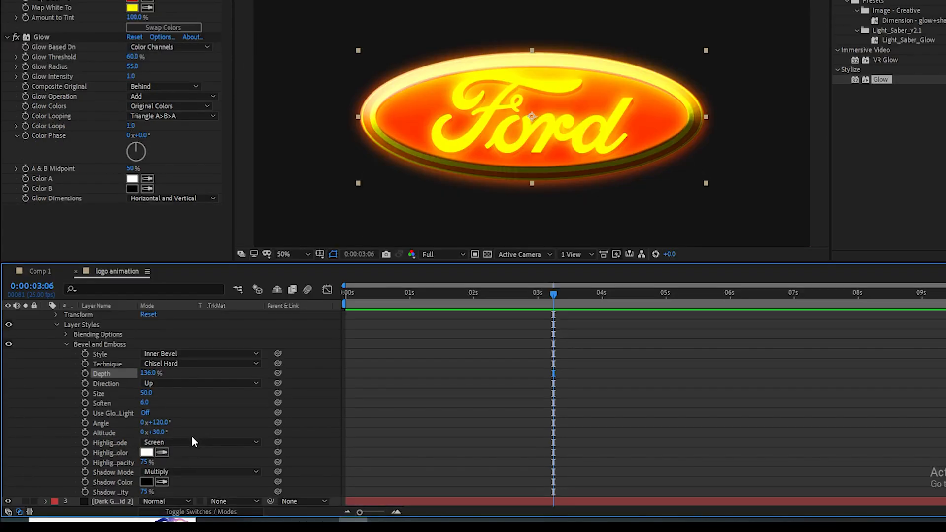
# Change the Bevel and Emboss Shadow Color of logo_fire to the very dark red 270000.
pyautogui.click(146, 482)
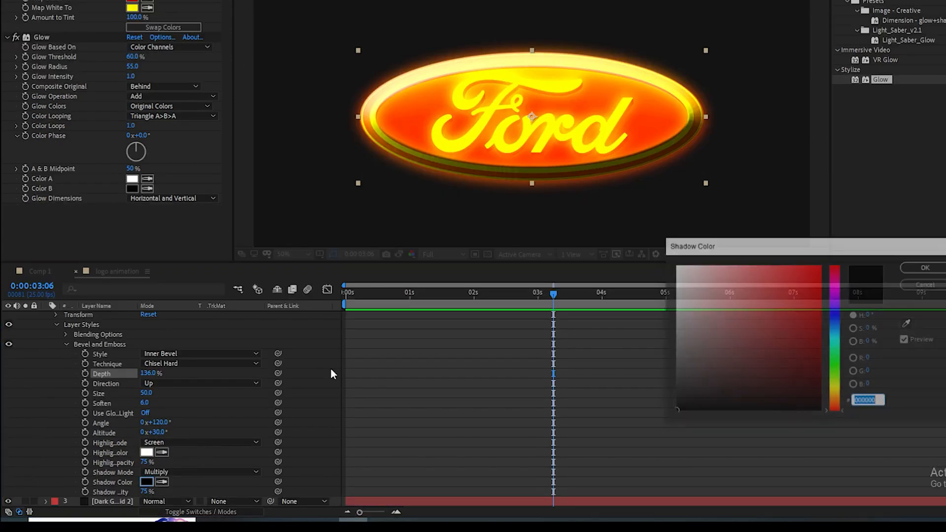
pyautogui.click(821, 390)
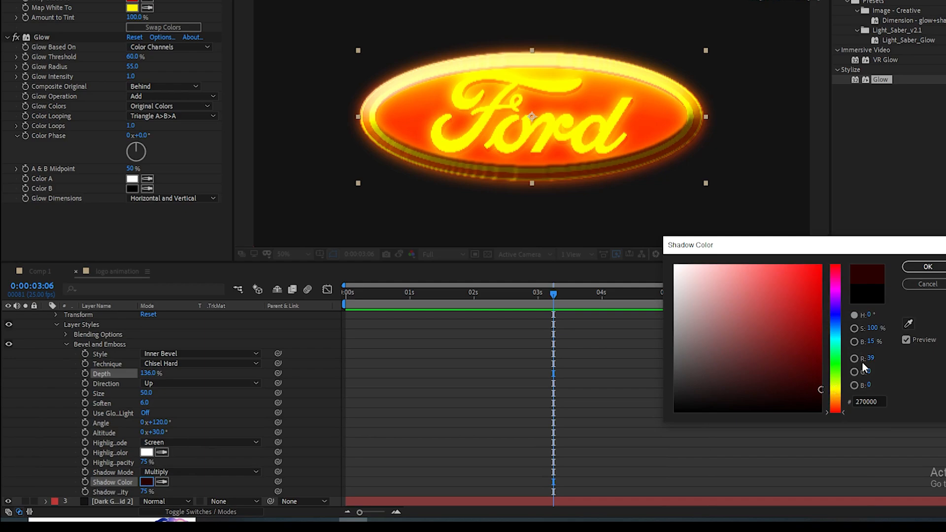
pyautogui.click(911, 268)
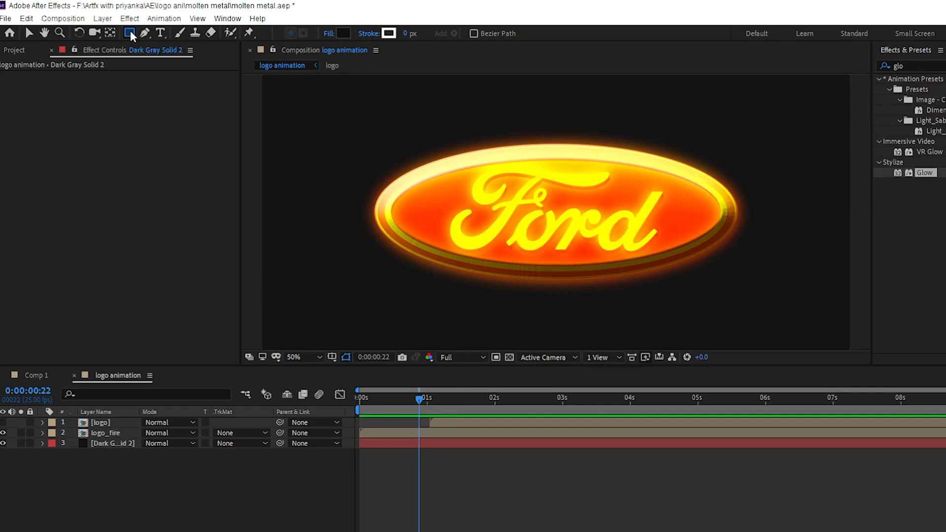
# Draw an ellipse shape layer larger than the Ford logo and center it over the logo.
pyautogui.click(129, 32)
pyautogui.click(187, 60)
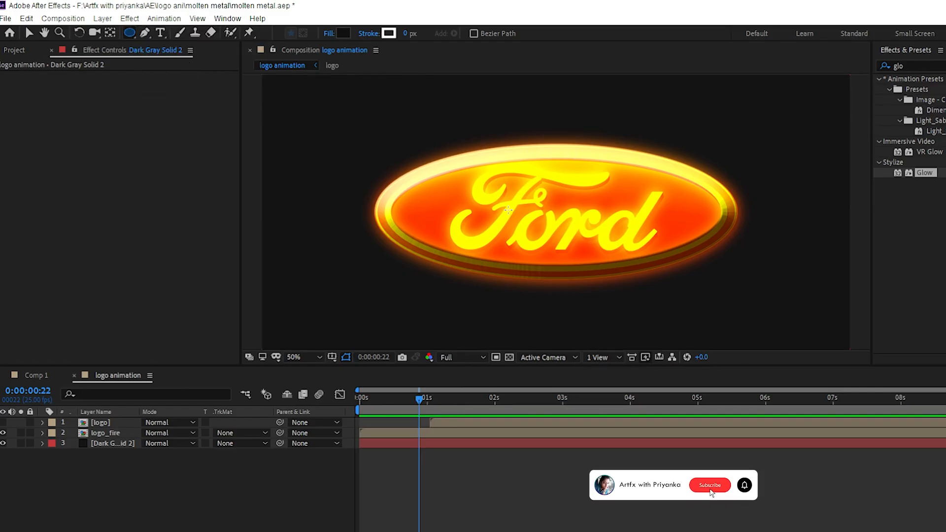
pyautogui.moveTo(342, 140); pyautogui.dragTo(791, 346)
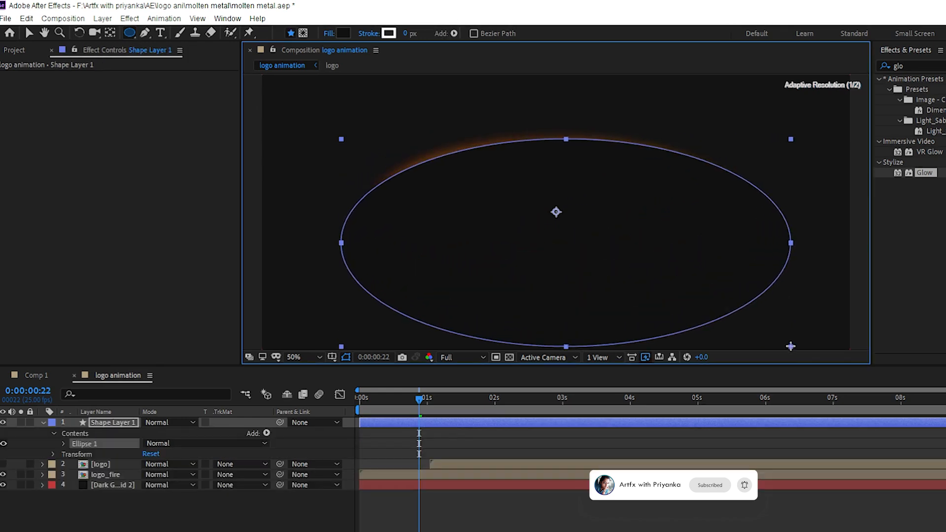
pyautogui.click(43, 33)
pyautogui.click(29, 33)
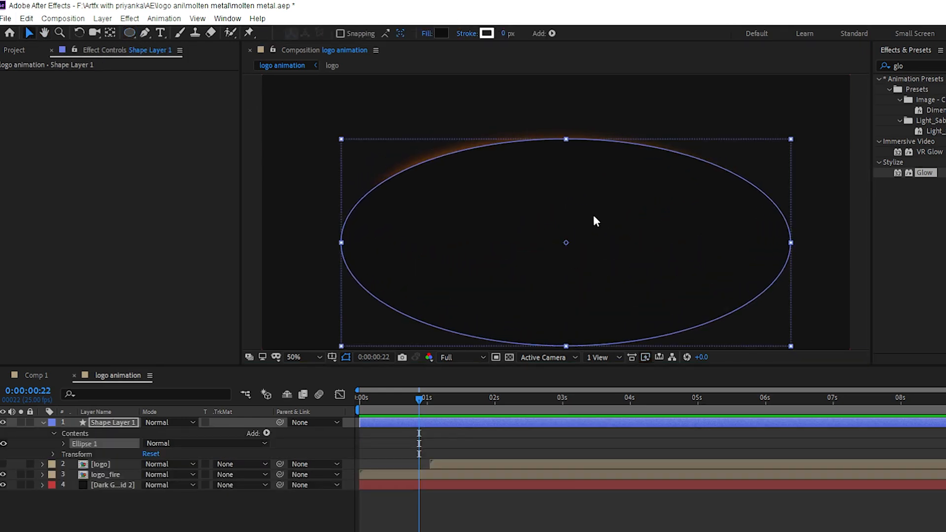
pyautogui.moveTo(593, 215); pyautogui.dragTo(594, 184)
# Set the ellipse's fill color to white (FFFFFF).
pyautogui.click(440, 33)
pyautogui.moveTo(629, 454); pyautogui.dragTo(575, 363)
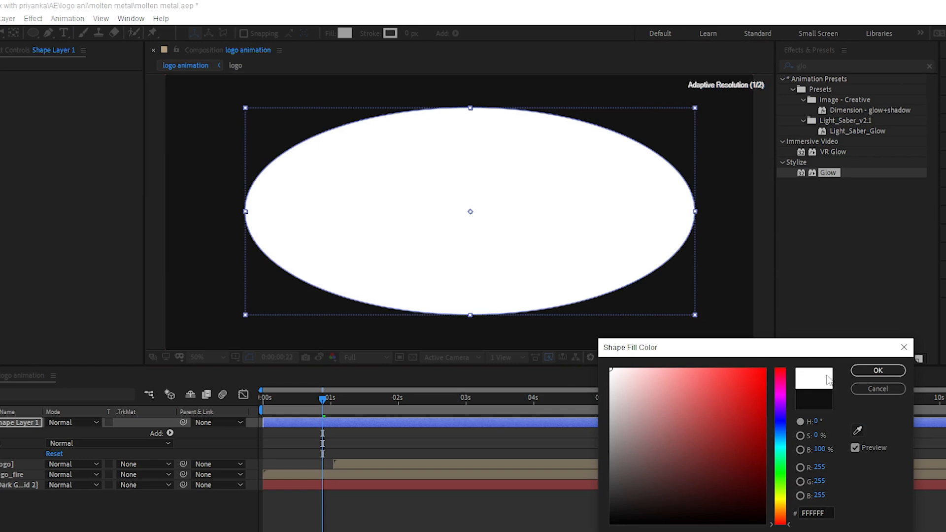
pyautogui.click(878, 371)
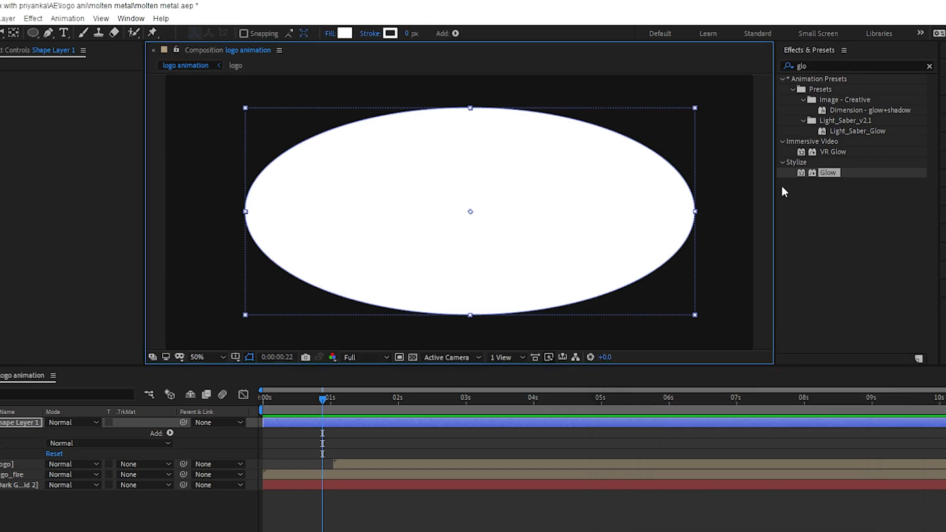
# Find the Turbulent Displace effect and apply it to the ellipse shape layer.
pyautogui.click(801, 66)
pyautogui.write('di')
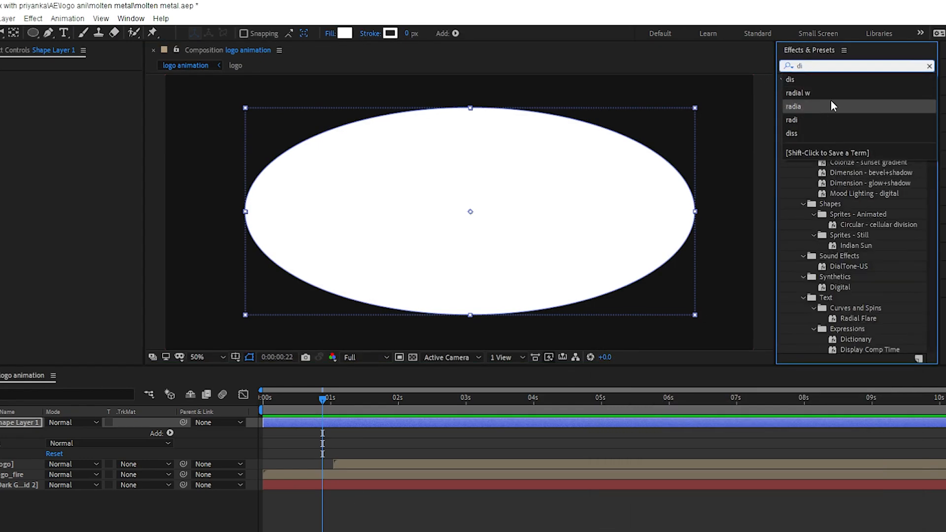
pyautogui.write('s')
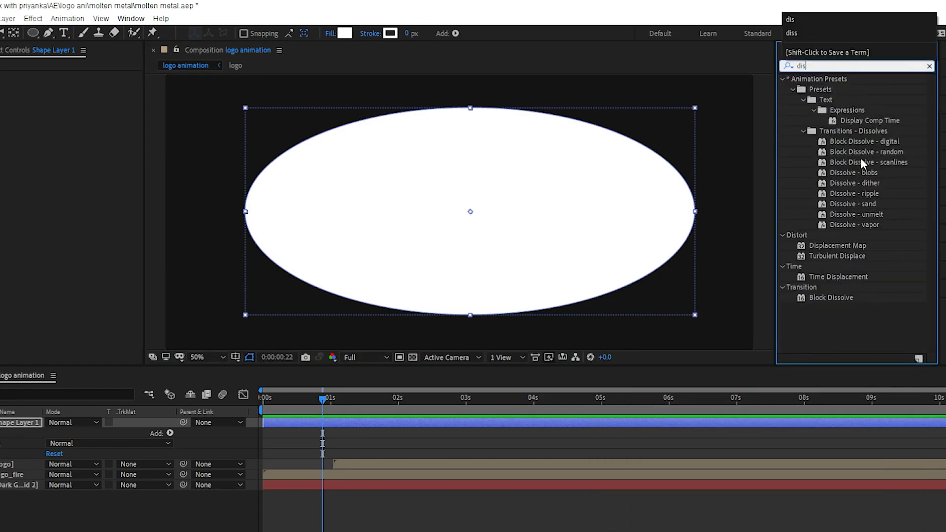
pyautogui.click(831, 256)
pyautogui.doubleClick(820, 254)
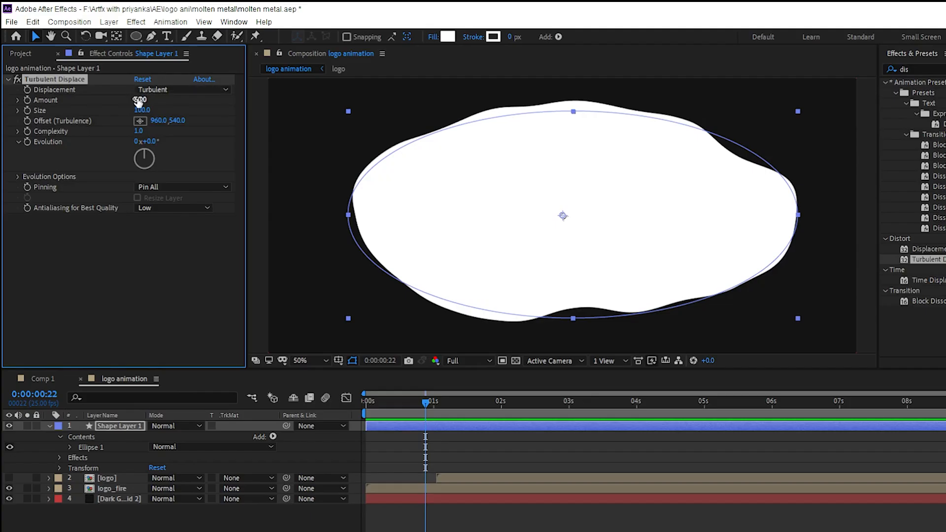
# Set Turbulent Displace on the ellipse to Amount 100, Size 95 and Complexity 1.8.
pyautogui.click(141, 100)
pyautogui.write('100')
pyautogui.press('Tab')
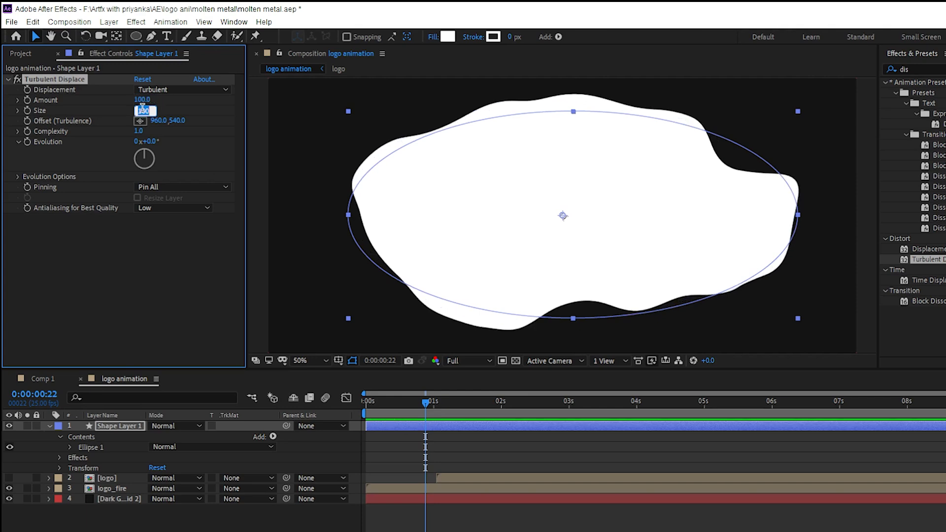
pyautogui.write('95')
pyautogui.press('Tab')
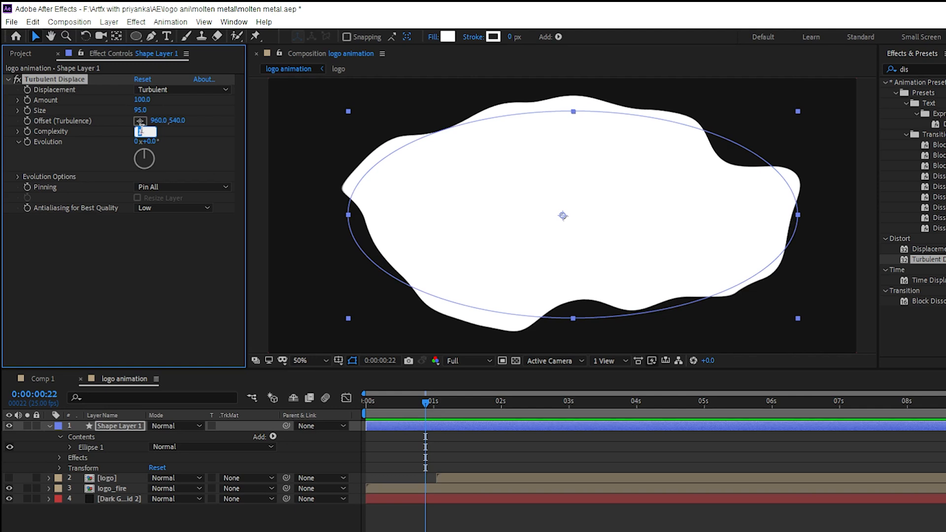
pyautogui.write('1')
pyautogui.write('.8')
# Keyframe Shape Layer 1's Scale from 0% at 0:00:00:00 to 100% at 0:00:01:12, with Easy Ease on both keyframes.
pyautogui.click(110, 427)
pyautogui.press('Home')
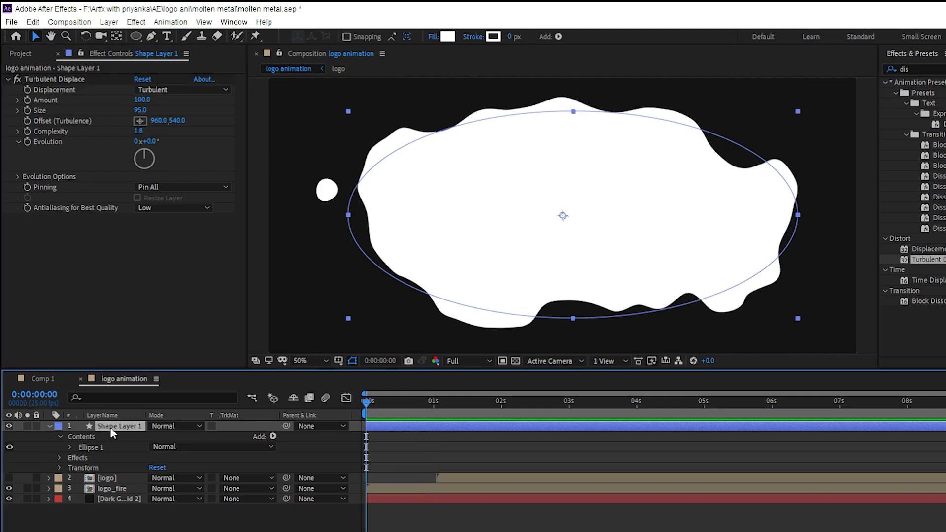
pyautogui.press('s')
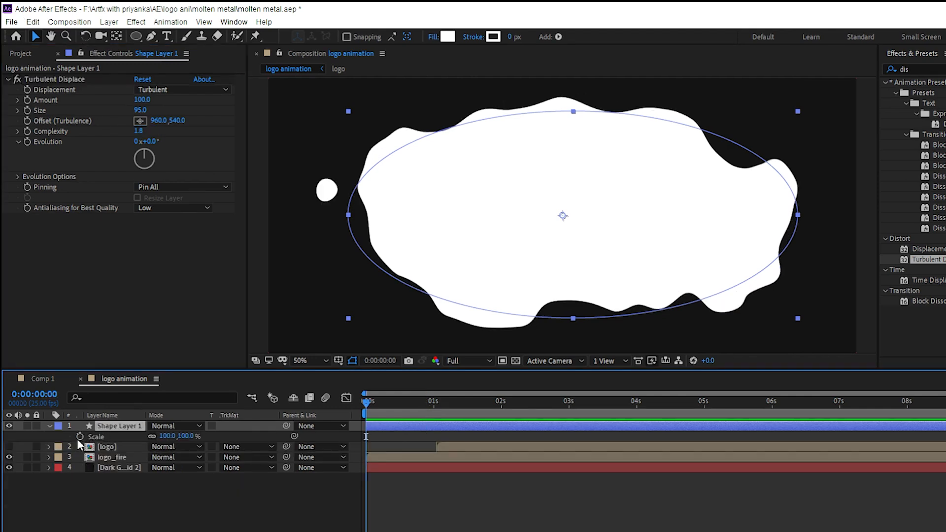
pyautogui.click(80, 437)
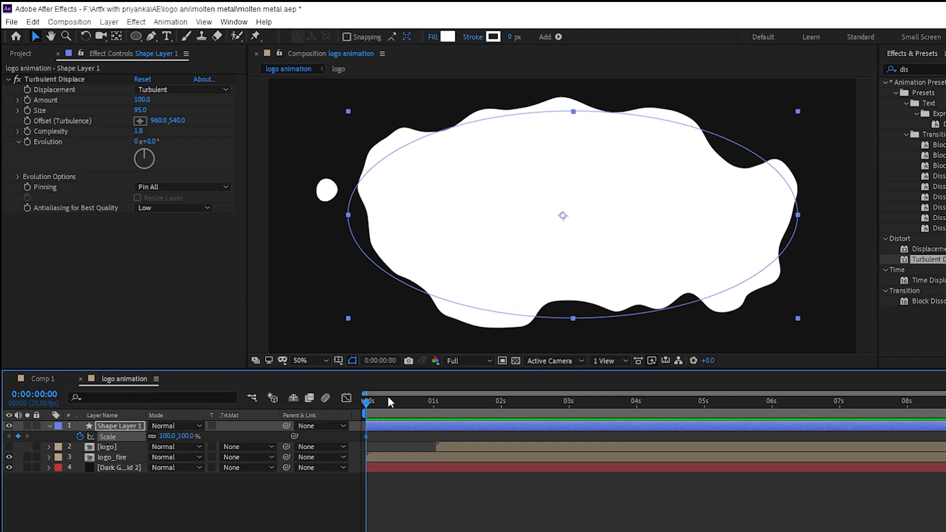
pyautogui.moveTo(367, 406); pyautogui.dragTo(466, 407)
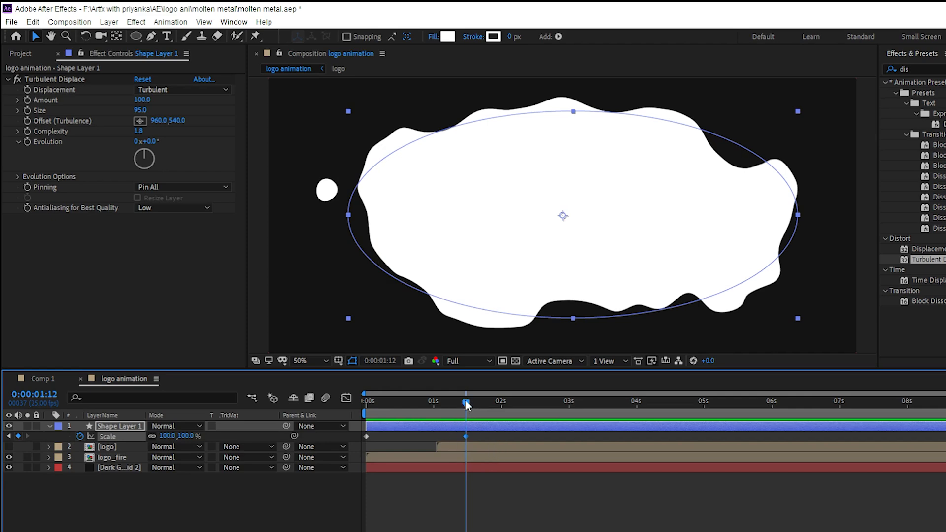
pyautogui.press('Home')
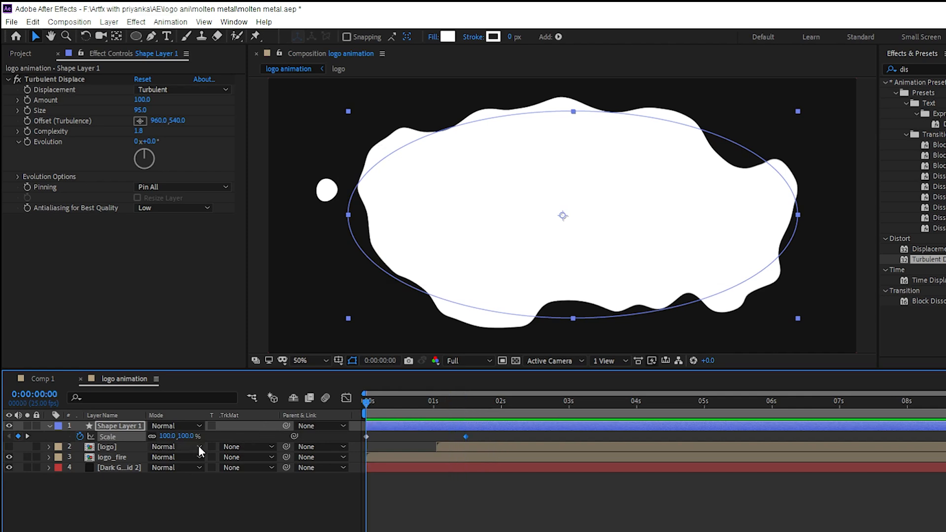
pyautogui.click(175, 436)
pyautogui.write('0')
pyautogui.press('Return')
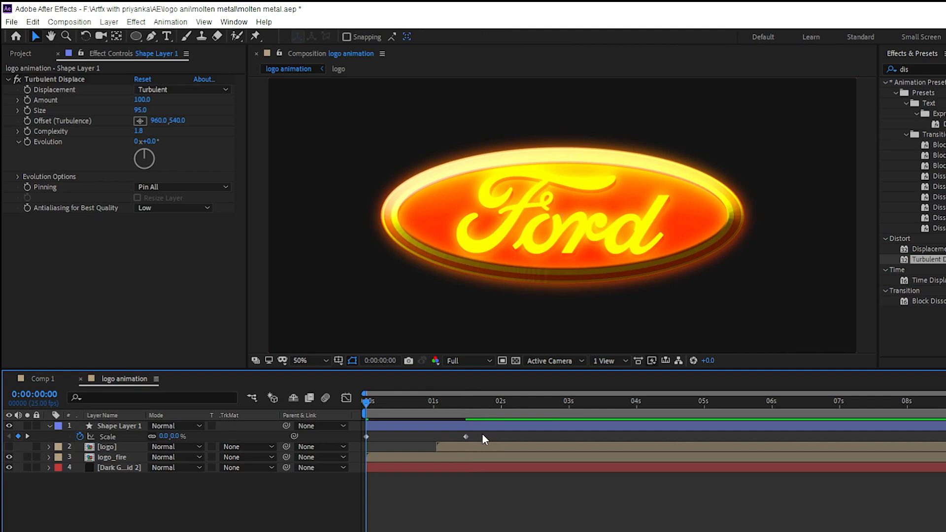
pyautogui.moveTo(482, 433); pyautogui.dragTo(350, 436)
pyautogui.press('F9')
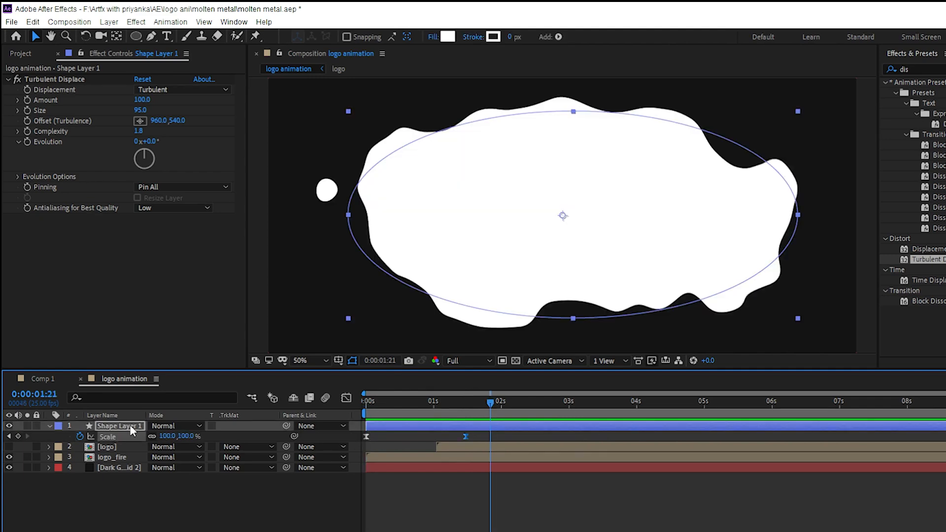
# Rename Shape Layer 1 to mask.
pyautogui.rightClick(130, 425)
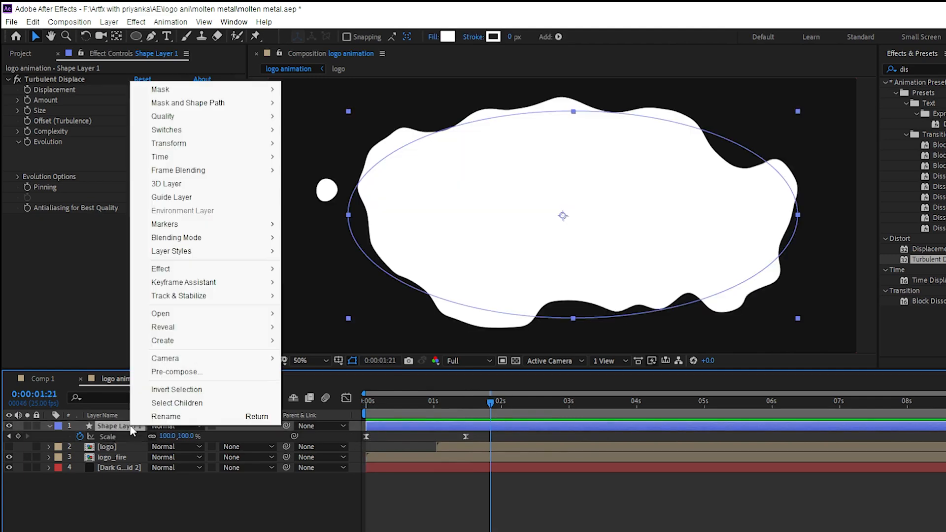
pyautogui.click(160, 418)
pyautogui.write('mas')
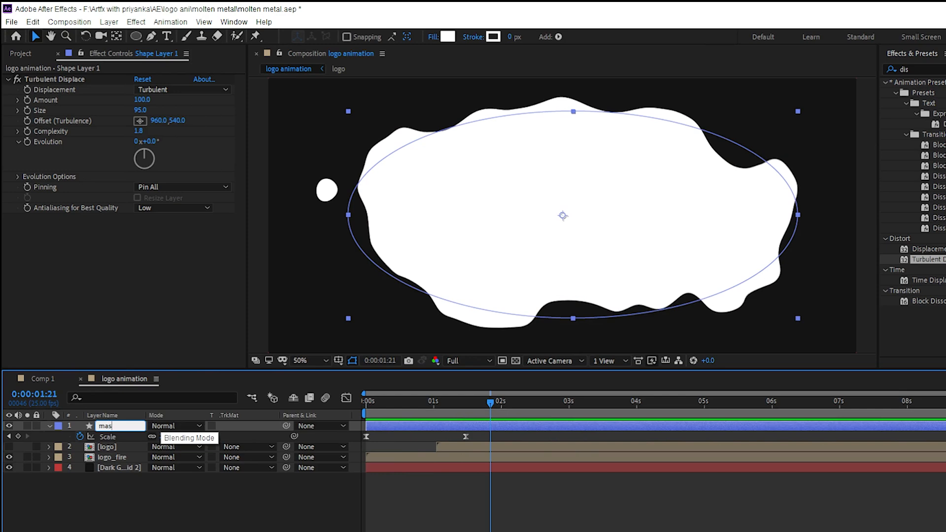
pyautogui.write('k')
pyautogui.press('Return')
# Place the mask layer directly above logo_fire as that layer's Alpha Matte, and preview the reveal from the start.
pyautogui.moveTo(120, 426); pyautogui.dragTo(119, 451)
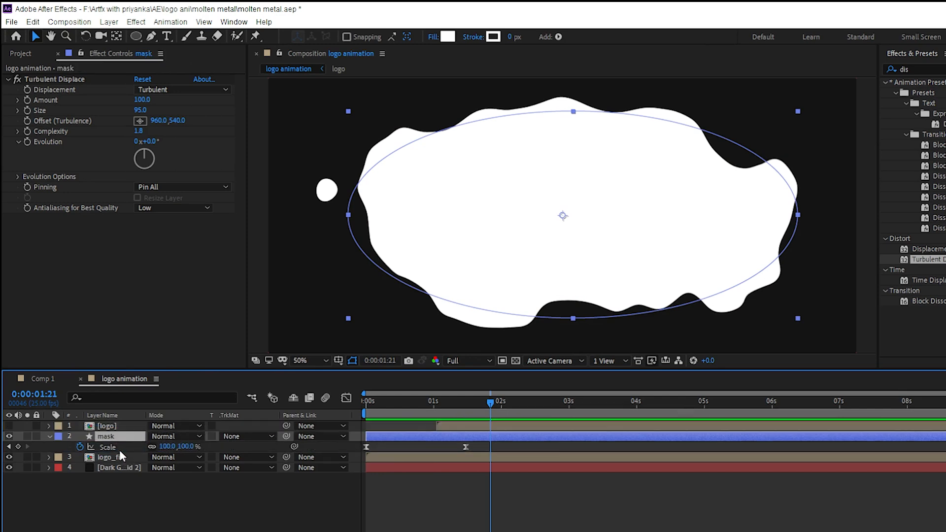
pyautogui.click(269, 458)
pyautogui.click(285, 488)
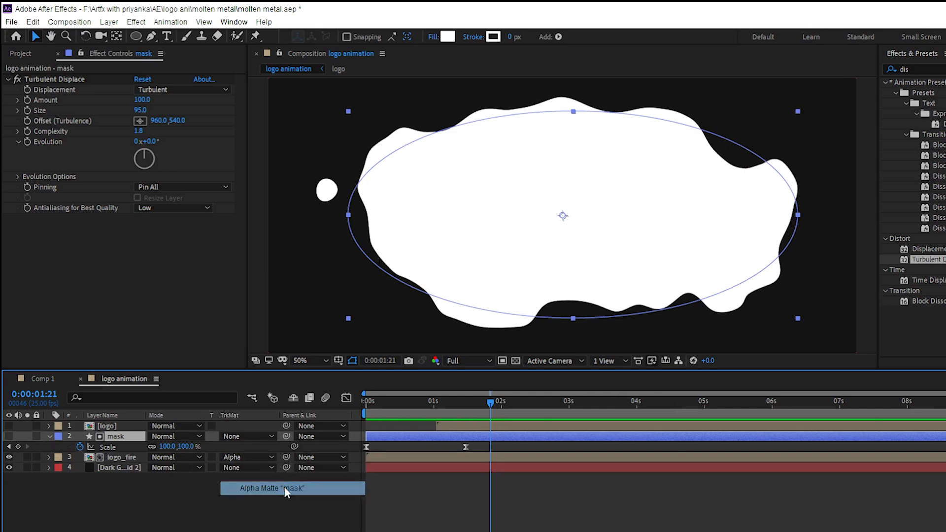
pyautogui.moveTo(494, 400); pyautogui.dragTo(199, 461)
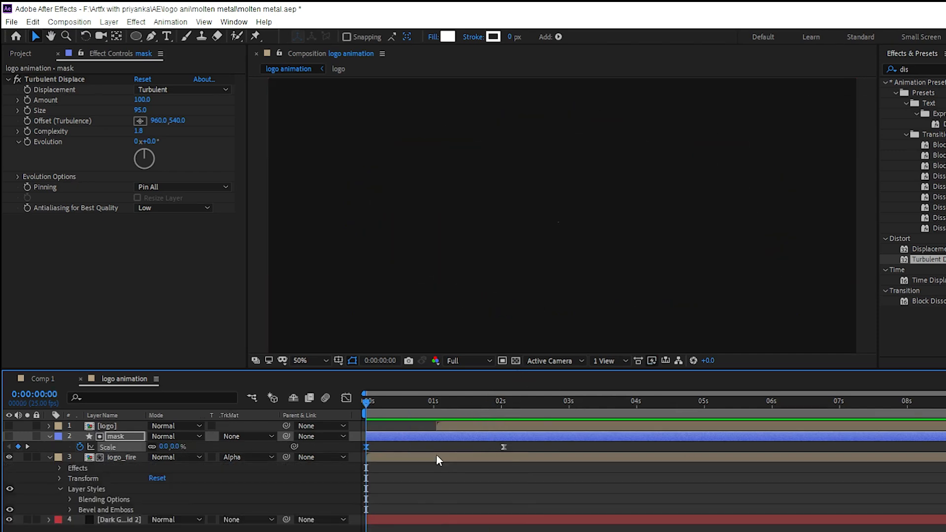
pyautogui.press('space')
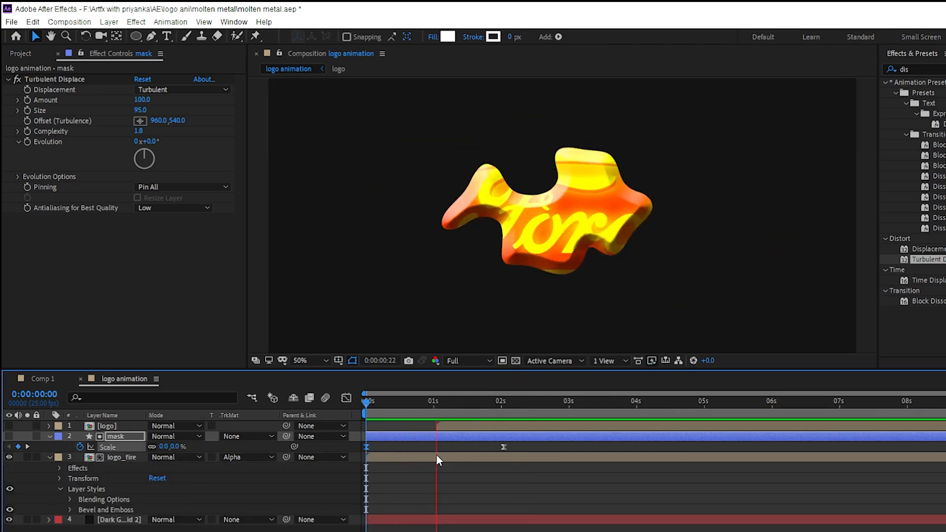
pyautogui.press('space')
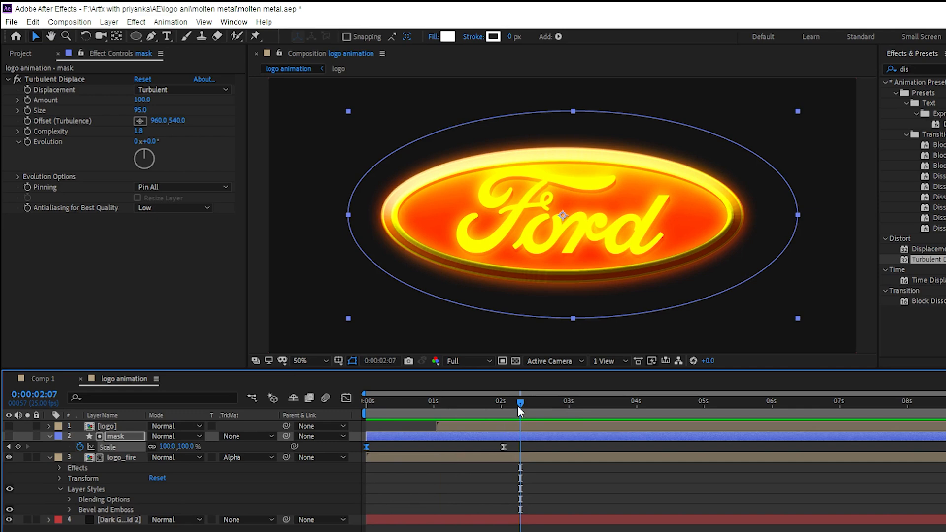
# Duplicate the mask layer and place the copy directly above the logo layer.
pyautogui.click(50, 457)
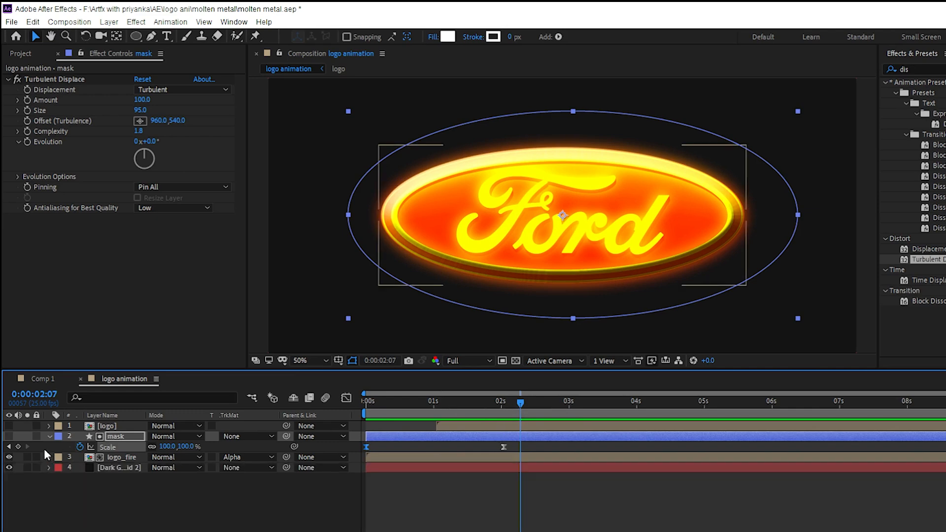
pyautogui.click(50, 436)
pyautogui.click(119, 436)
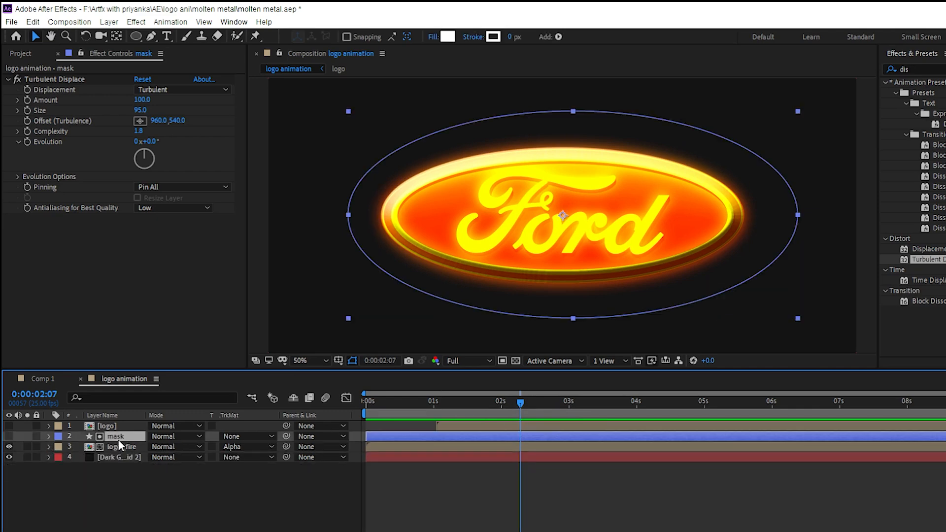
pyautogui.hotkey('ctrl', 'd')
pyautogui.moveTo(125, 440); pyautogui.dragTo(117, 424)
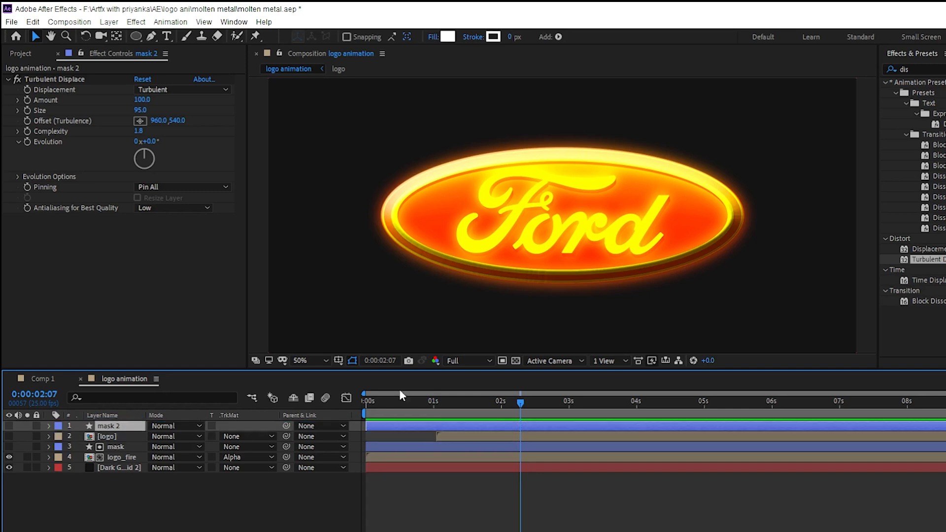
# Align the mask 2 layer's start with the logo layer's and shift both layers to start at 0:00:01:15.
pyautogui.moveTo(386, 426); pyautogui.dragTo(457, 423)
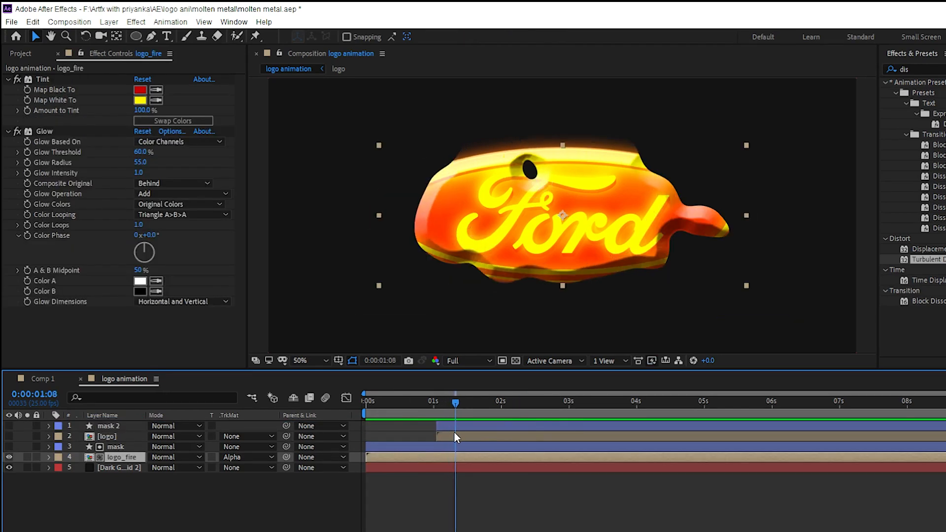
pyautogui.moveTo(454, 432); pyautogui.dragTo(484, 430)
pyautogui.click(454, 425)
pyautogui.keyDown('shift'); pyautogui.click(449, 436); pyautogui.keyUp('shift')
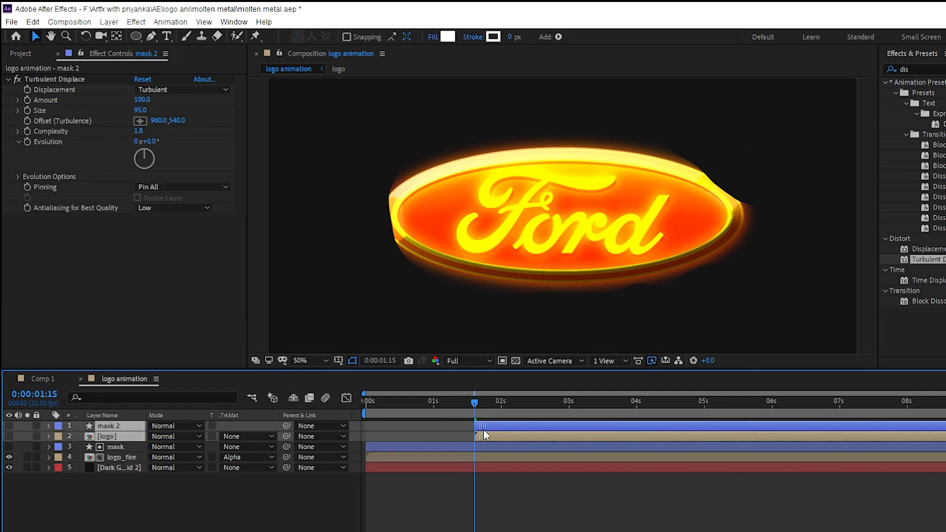
# Make the logo layer visible, set its track matte to Alpha Matte "mask 2", and preview the reveal.
pyautogui.click(454, 478)
pyautogui.click(482, 425)
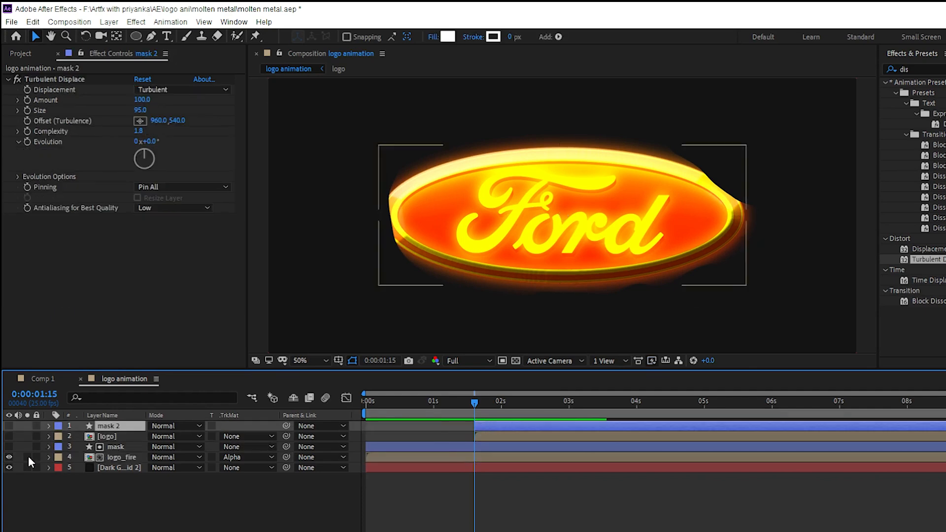
pyautogui.click(10, 436)
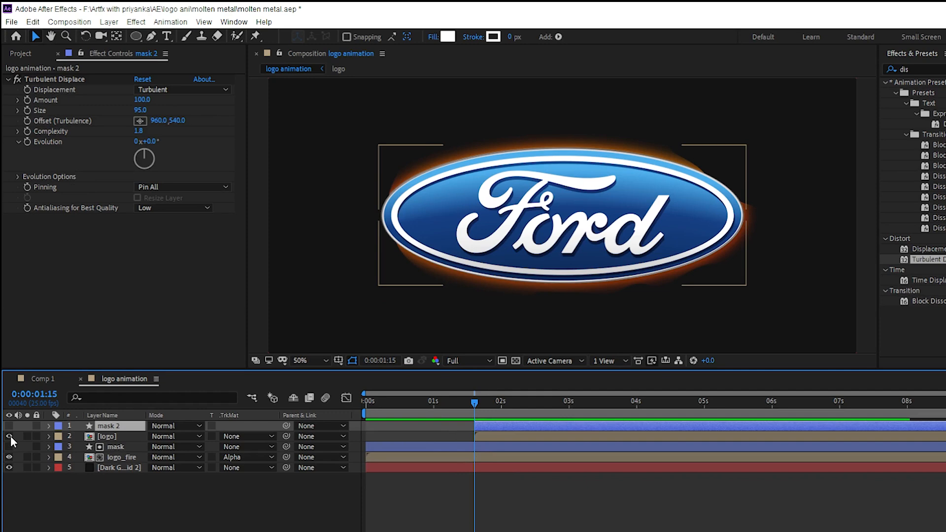
pyautogui.click(249, 437)
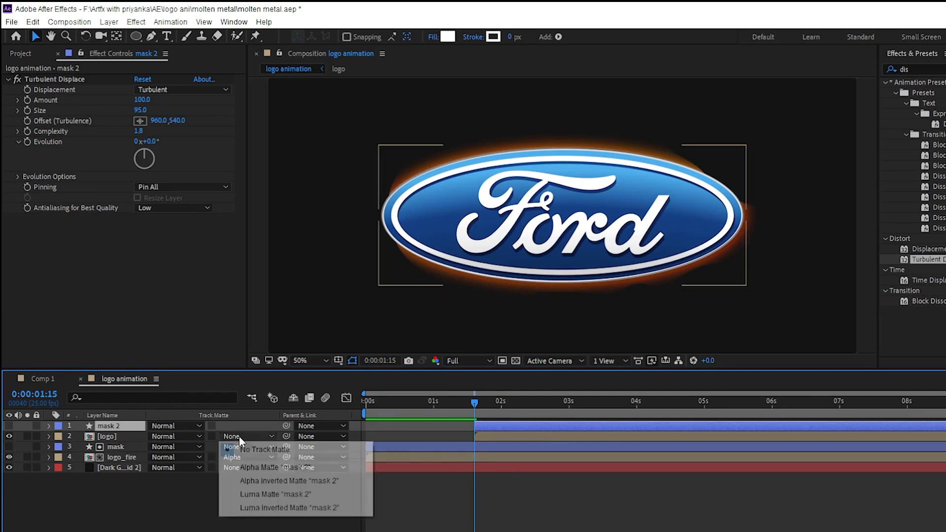
pyautogui.click(257, 467)
pyautogui.press('space')
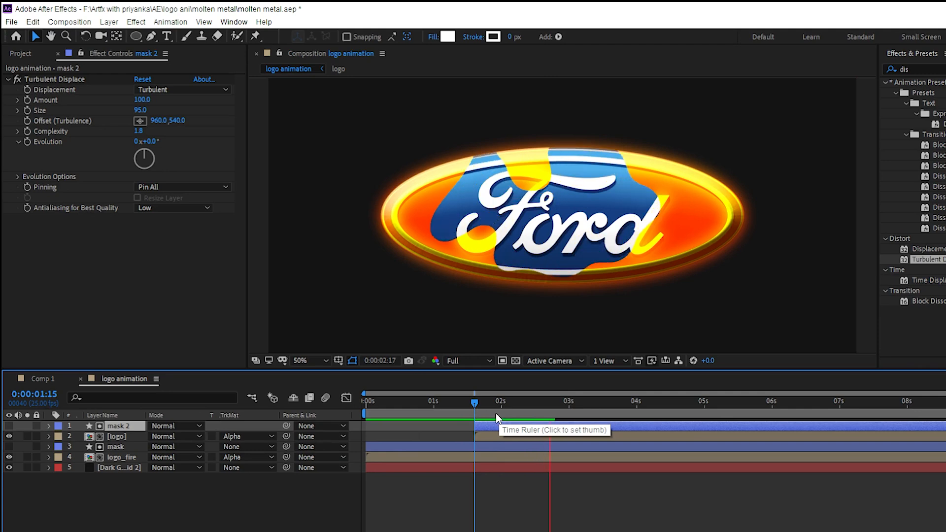
pyautogui.press('space')
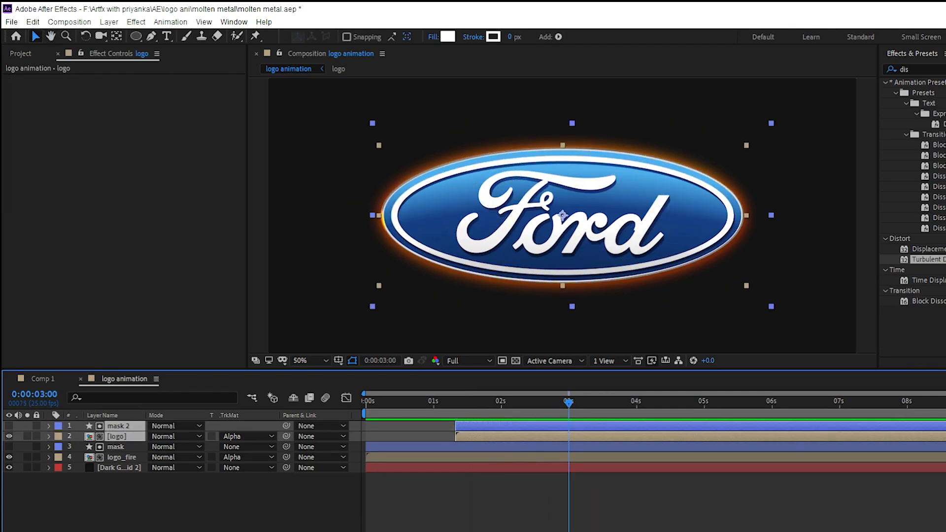
pyautogui.press('F2')
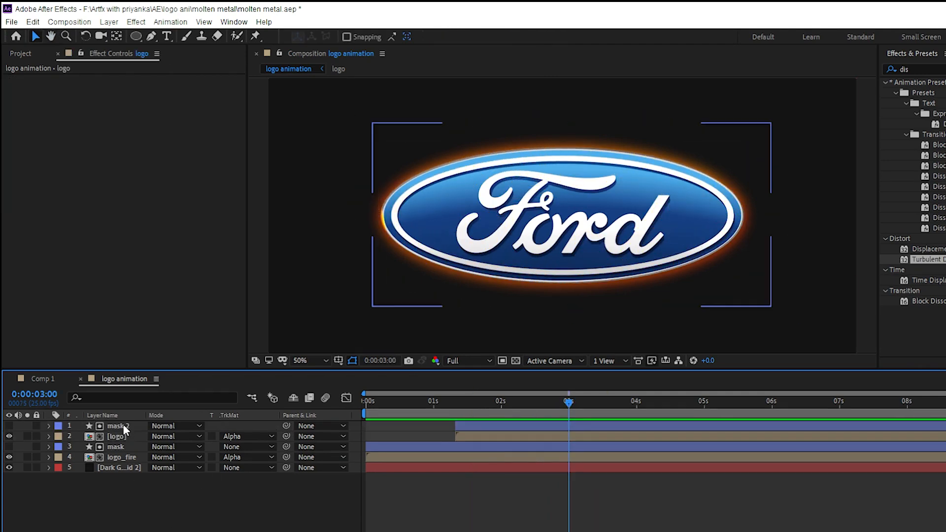
# Find the Stylize Glow effect and apply it to the logo layer.
pyautogui.click(127, 437)
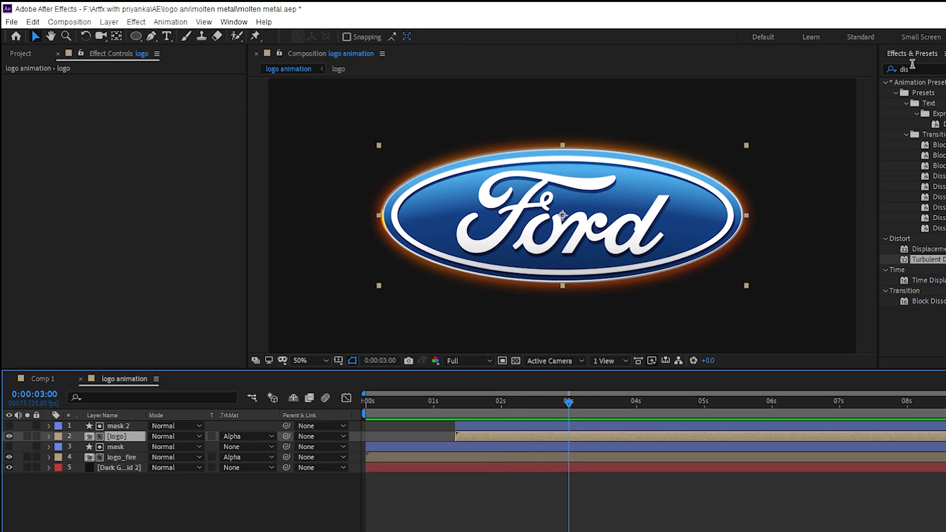
pyautogui.click(885, 70)
pyautogui.write('glow')
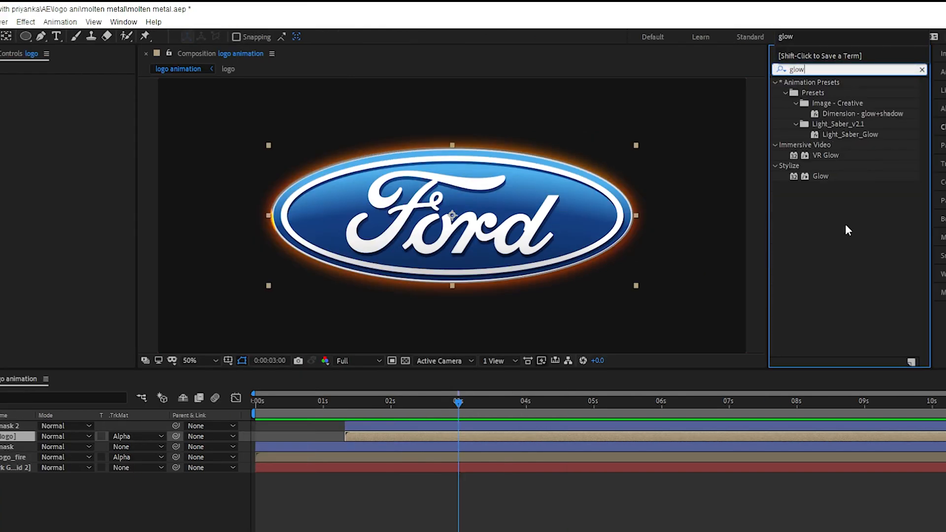
pyautogui.doubleClick(819, 176)
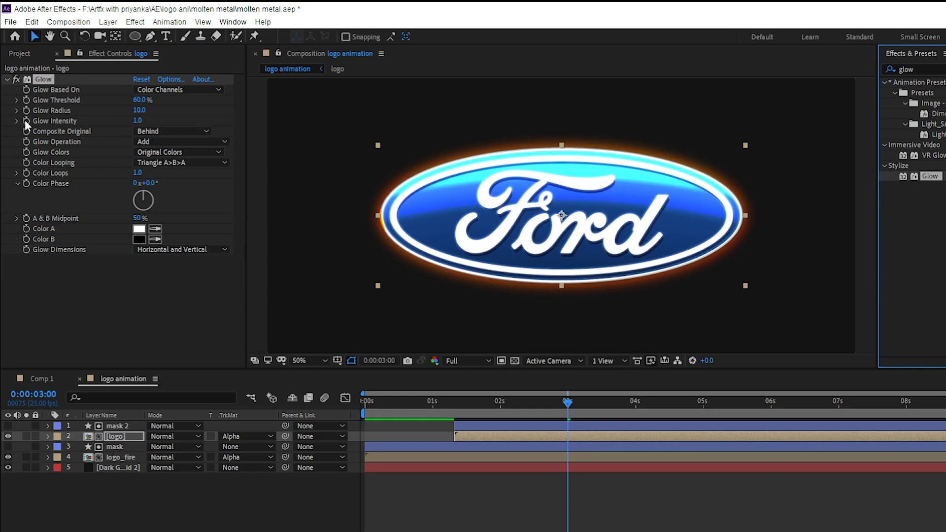
# Keyframe the logo layer's Glow Intensity, bring it to 0 at 0:00:03:06, and scrub through the fade.
pyautogui.click(26, 121)
pyautogui.moveTo(608, 343); pyautogui.dragTo(640, 342)
pyautogui.click(167, 401)
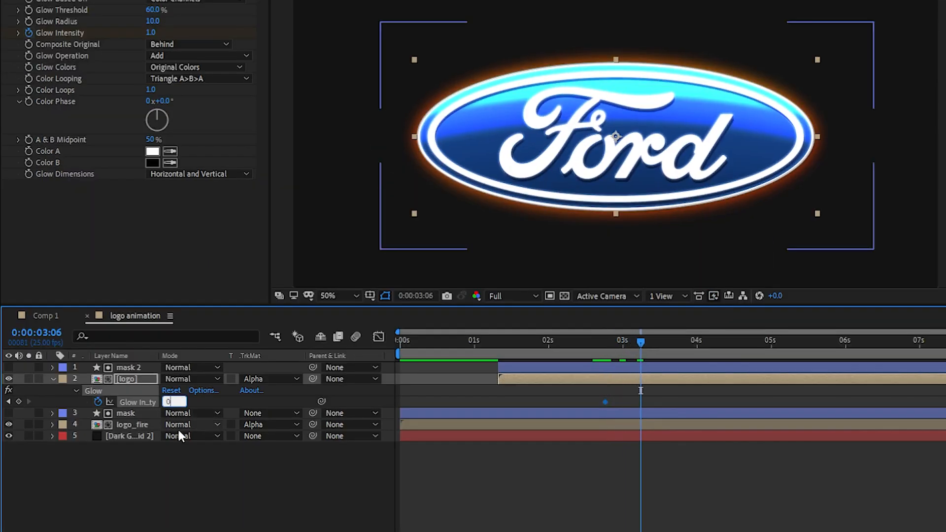
pyautogui.write('0')
pyautogui.click(327, 501)
pyautogui.moveTo(638, 341); pyautogui.dragTo(570, 342)
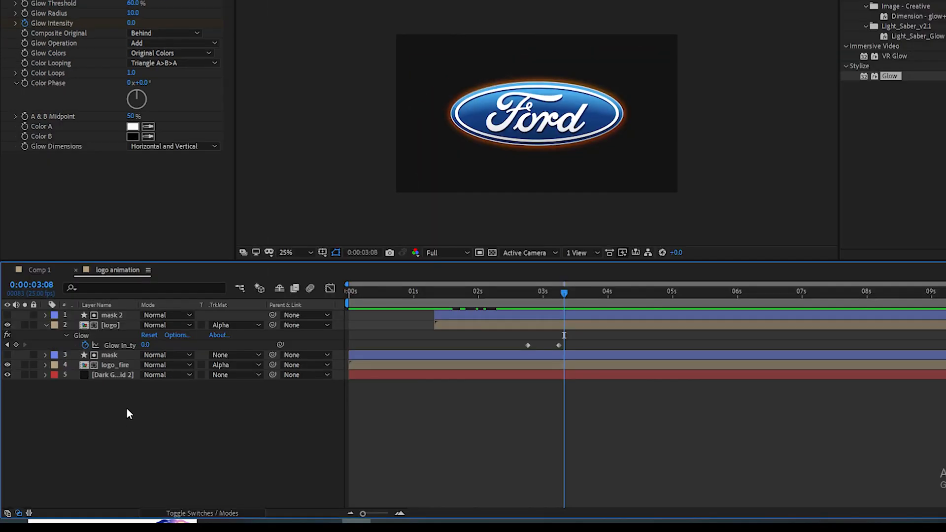
# Pre-compose the mask 2, logo, mask and logo_fire layers into a new composition named "logo ani".
pyautogui.click(123, 365)
pyautogui.keyDown('shift'); pyautogui.click(125, 315); pyautogui.keyUp('shift')
pyautogui.rightClick(126, 315)
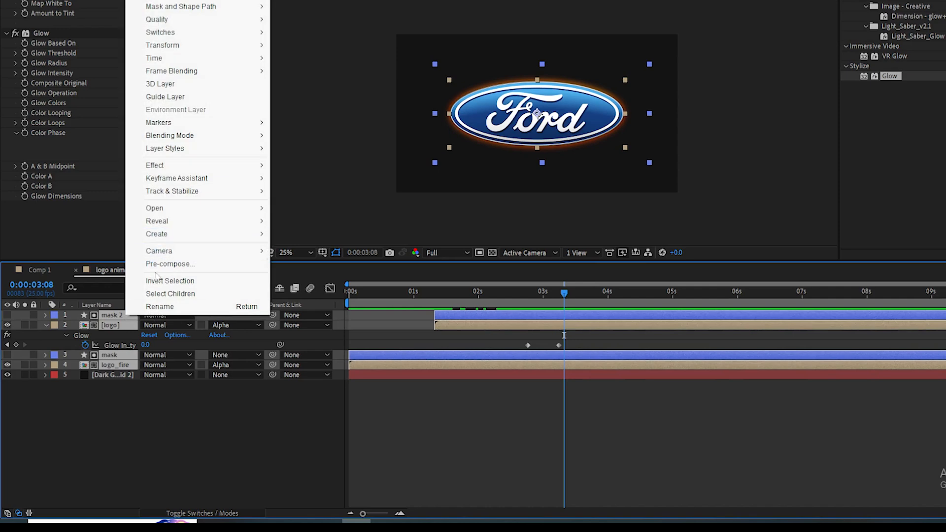
pyautogui.click(170, 264)
pyautogui.press('BackSpace')
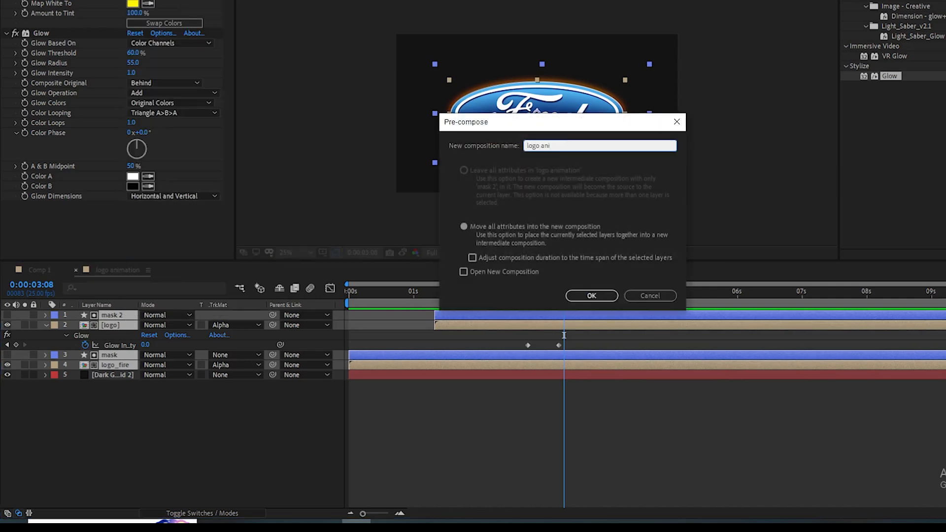
pyautogui.write('logo ani')
pyautogui.press('Return')
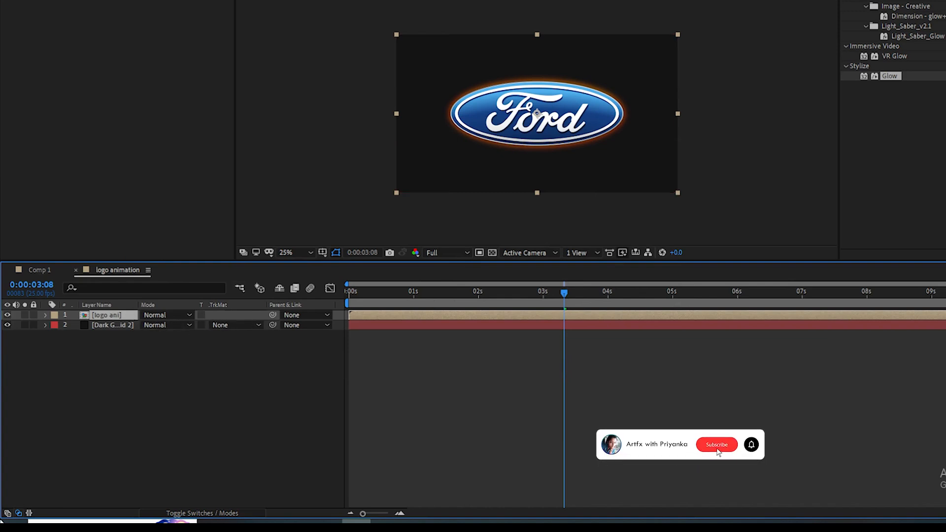
# Make the logo ani layer 3D and add a Y Rotation keyframe of 8° at 0:00:01:18.
pyautogui.click(7, 513)
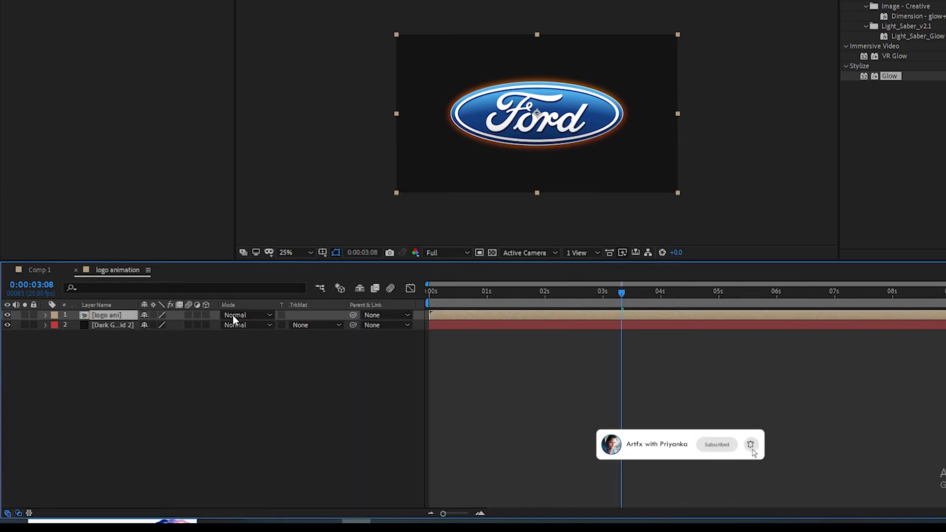
pyautogui.click(207, 315)
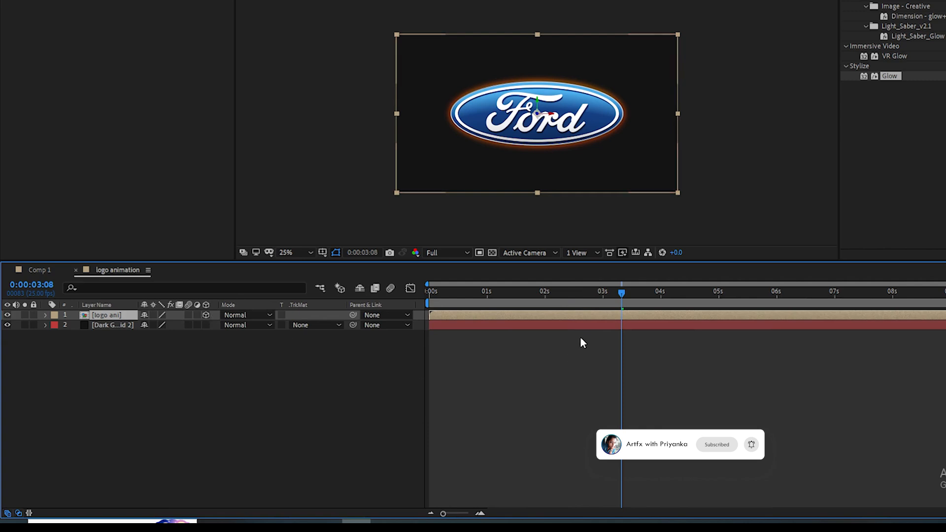
pyautogui.moveTo(622, 297); pyautogui.dragTo(509, 297)
pyautogui.press('r')
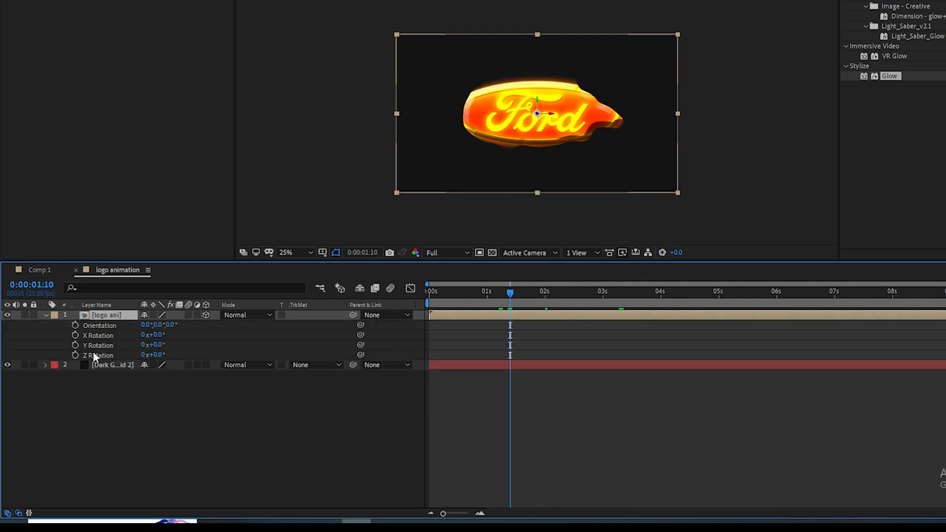
pyautogui.press('space')
pyautogui.press('space')
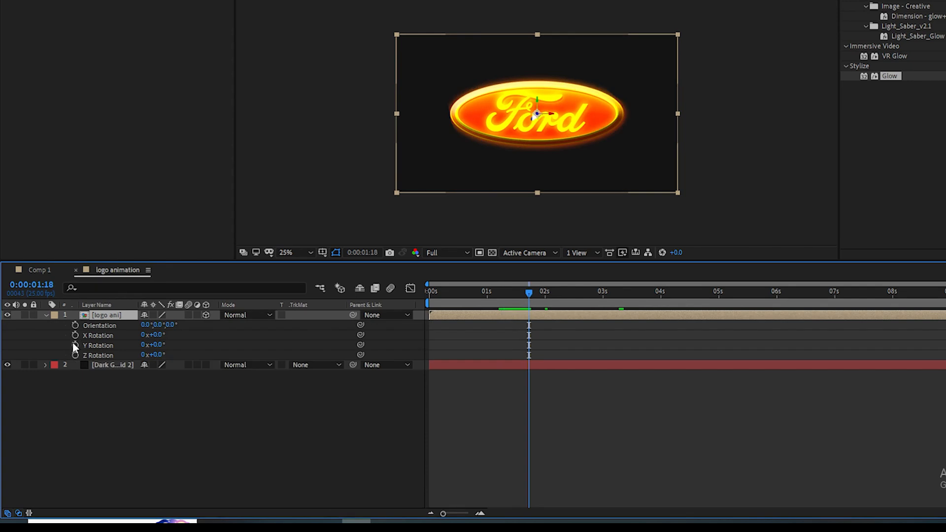
pyautogui.click(75, 345)
pyautogui.click(157, 344)
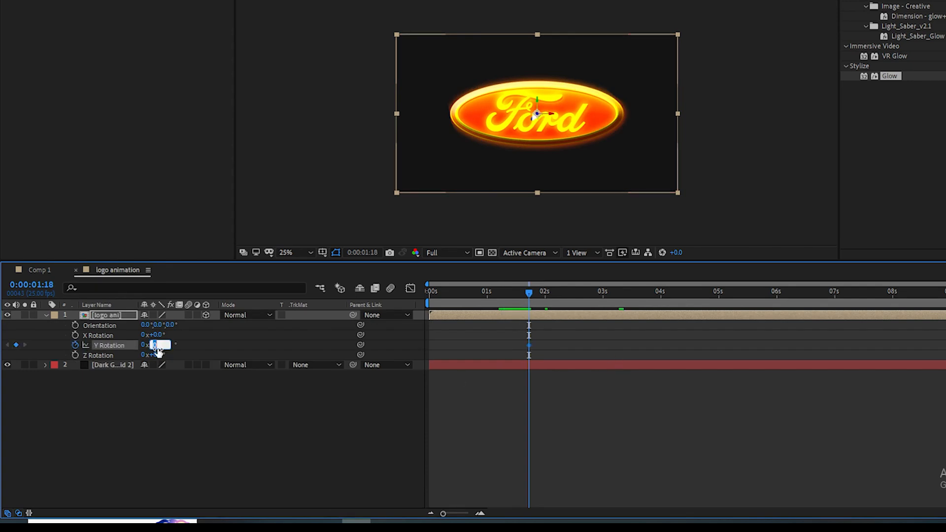
pyautogui.click(196, 431)
# Set the logo ani layer's Y Rotation to one full turn (1x+0.0°) at 0:00:02:20.
pyautogui.moveTo(531, 294); pyautogui.dragTo(594, 316)
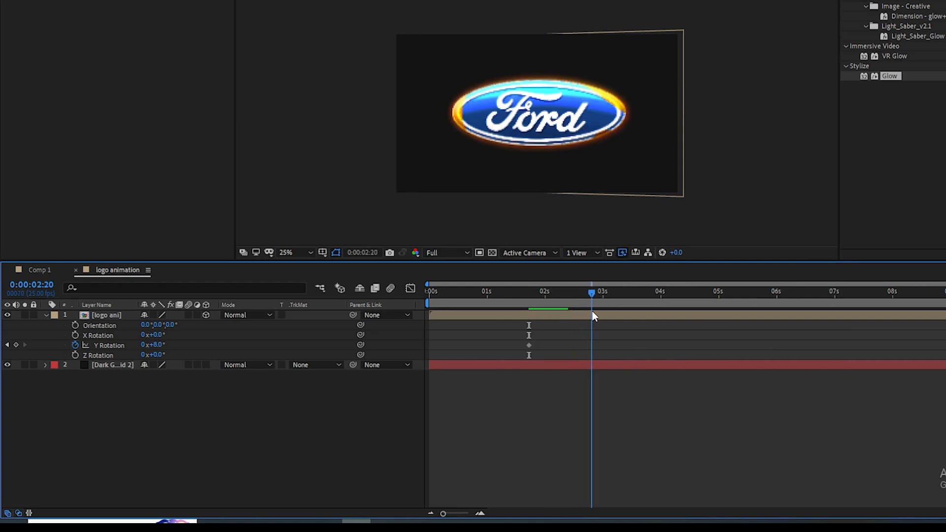
pyautogui.click(158, 345)
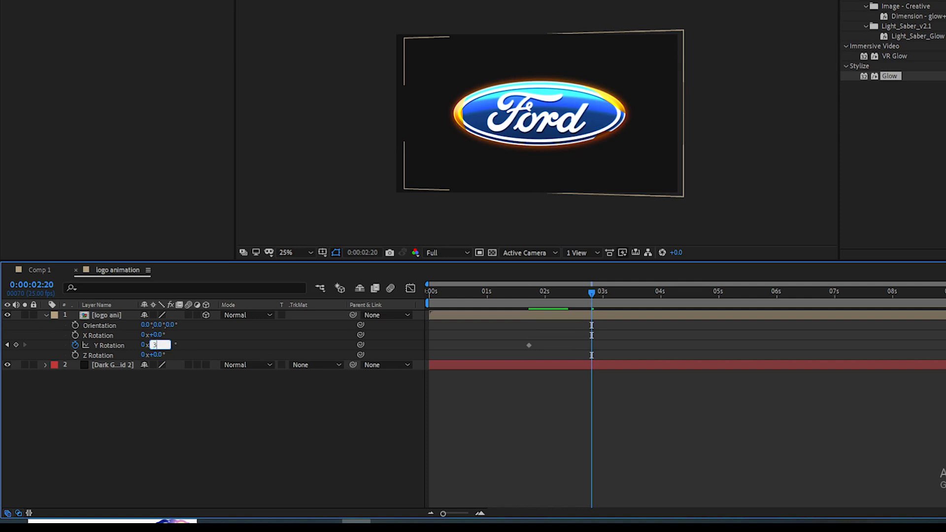
pyautogui.press('Return')
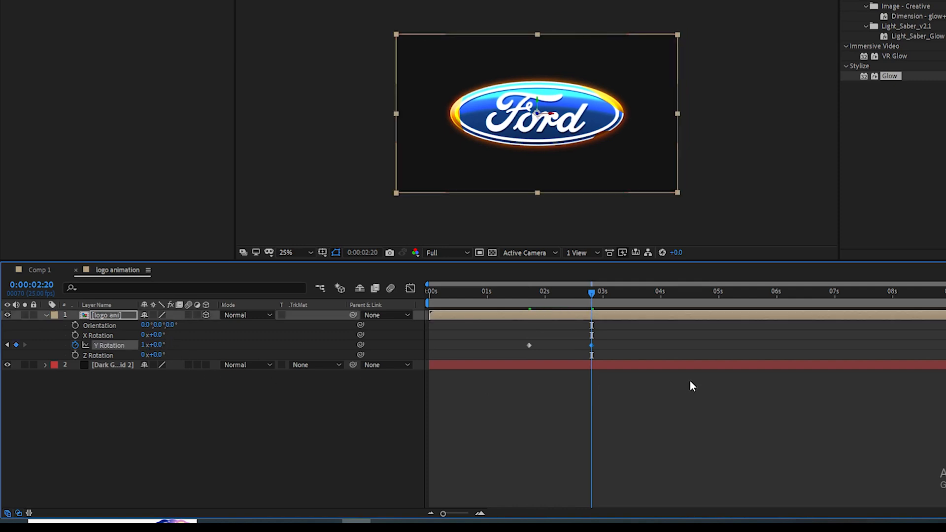
# Add a Y Rotation keyframe of -8° at the start of the composition and preview the rotation.
pyautogui.press('Home')
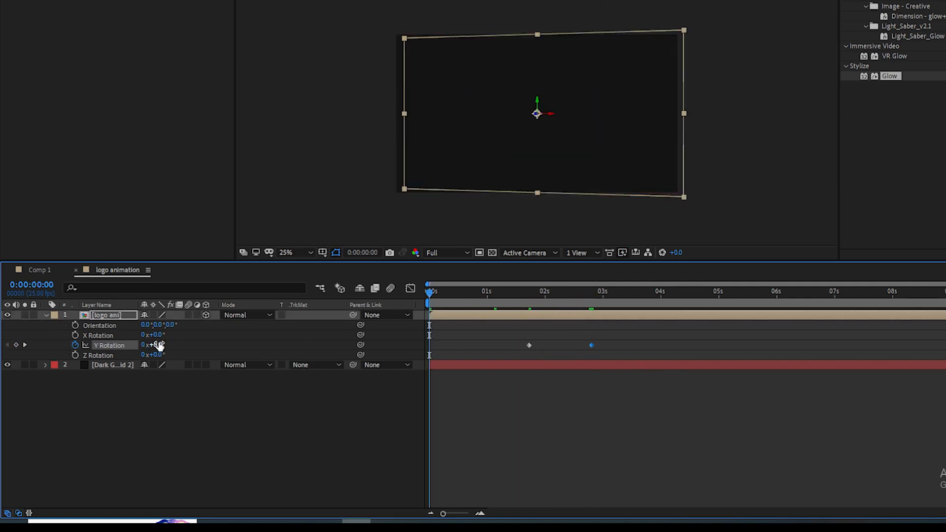
pyautogui.click(158, 344)
pyautogui.write('-8')
pyautogui.press('Return')
pyautogui.click(221, 443)
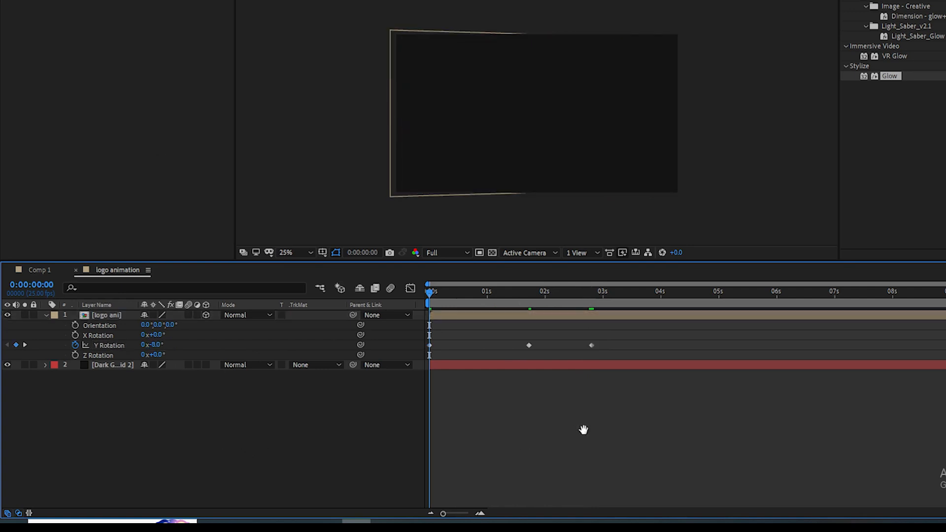
pyautogui.press('space')
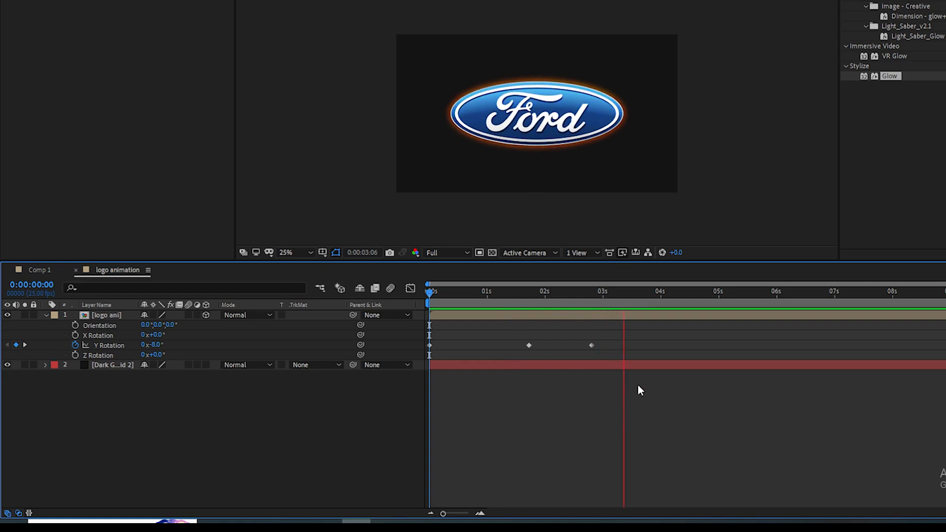
pyautogui.press('space')
# Easy Ease the last two Y Rotation keyframes, sharpen their speed curve into a narrow central peak, and preview the spin.
pyautogui.moveTo(624, 295); pyautogui.dragTo(524, 356)
pyautogui.press('j')
pyautogui.press('j')
pyautogui.press('F9')
pyautogui.click(410, 288)
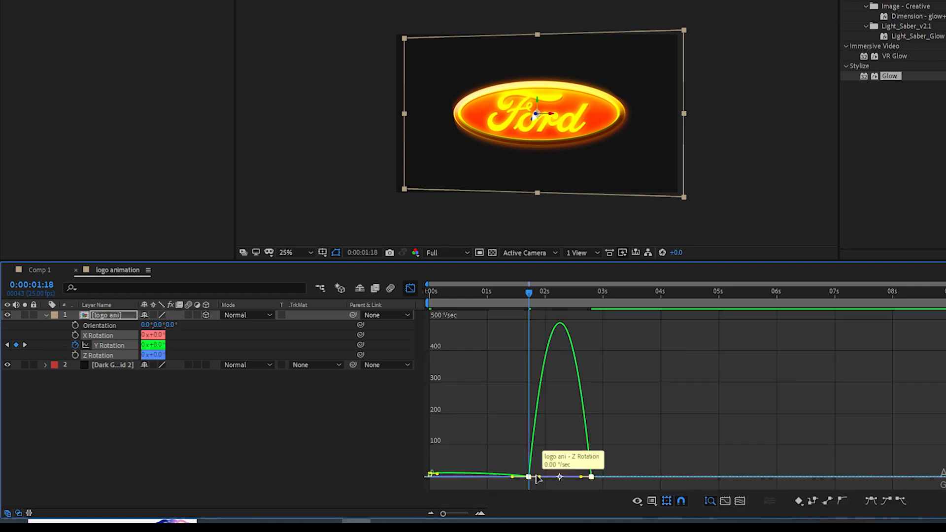
pyautogui.moveTo(540, 476); pyautogui.dragTo(562, 476)
pyautogui.press('space')
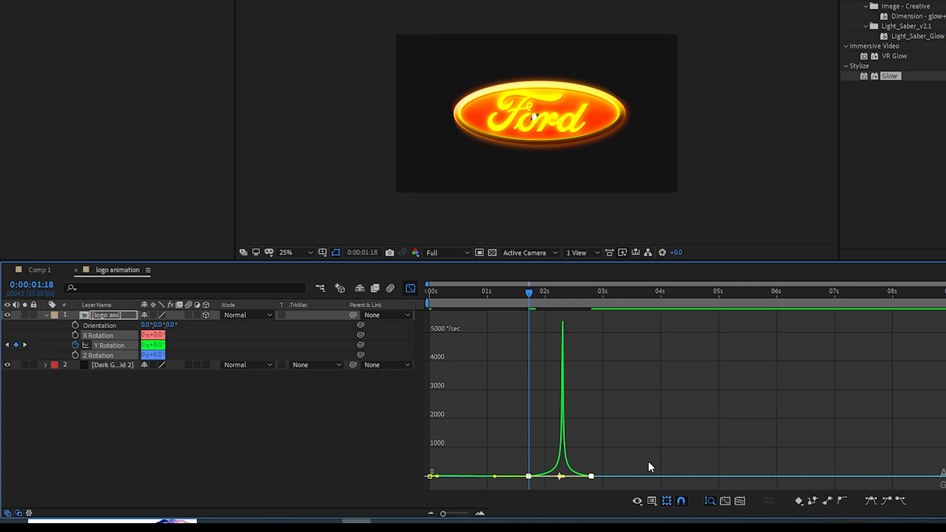
pyautogui.press('space')
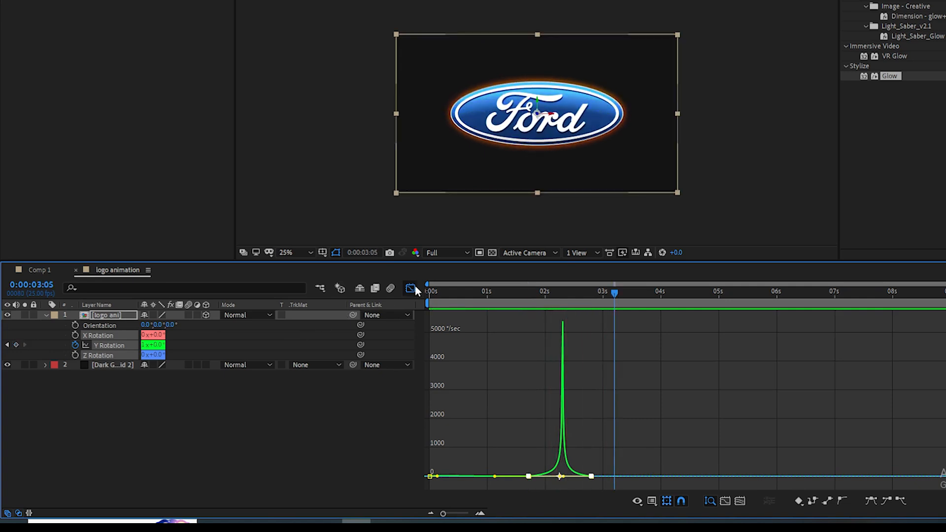
# Move the last Y Rotation keyframe to 0:00:02:16, and enable motion blur on the logo ani layer, previewing the spin.
pyautogui.hotkey('shift', 'F3')
pyautogui.moveTo(618, 299); pyautogui.dragTo(508, 335)
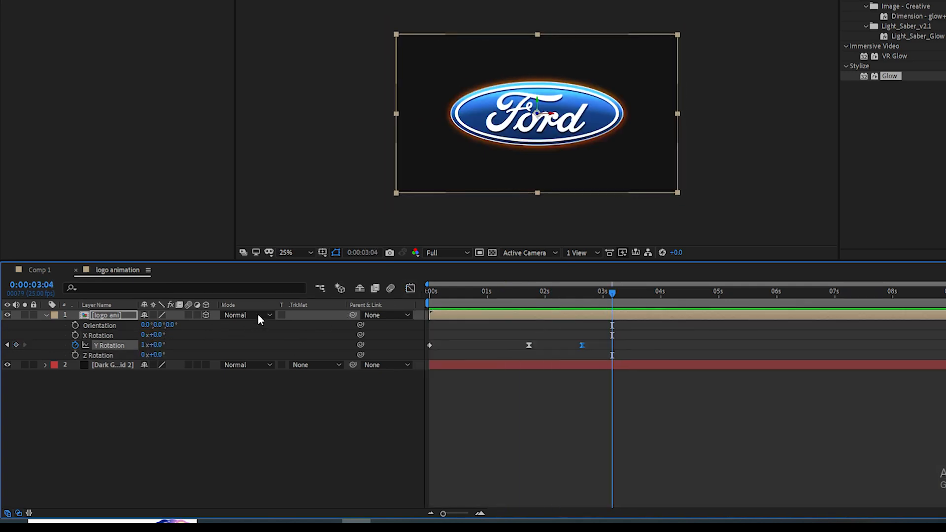
pyautogui.click(189, 315)
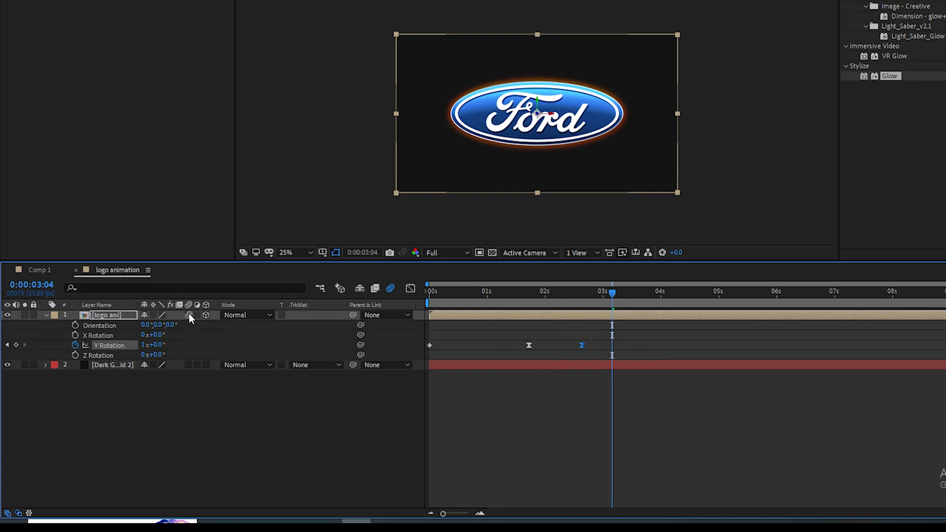
pyautogui.moveTo(611, 296); pyautogui.dragTo(533, 321)
pyautogui.press('space')
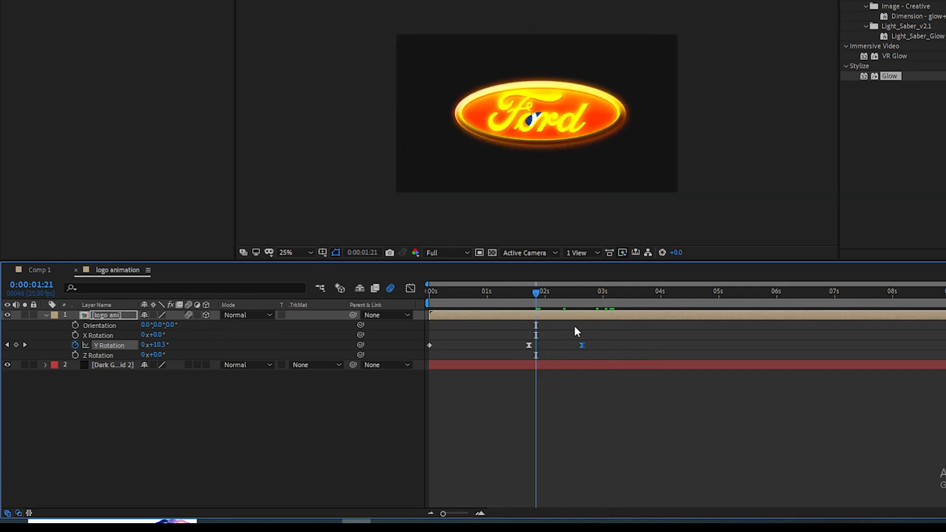
# Keyframe the logo ani layer's Scale at 0:00:02:16 and reduce it to 87% at 0:00:03:02.
pyautogui.click(585, 295)
pyautogui.moveTo(581, 294); pyautogui.dragTo(578, 293)
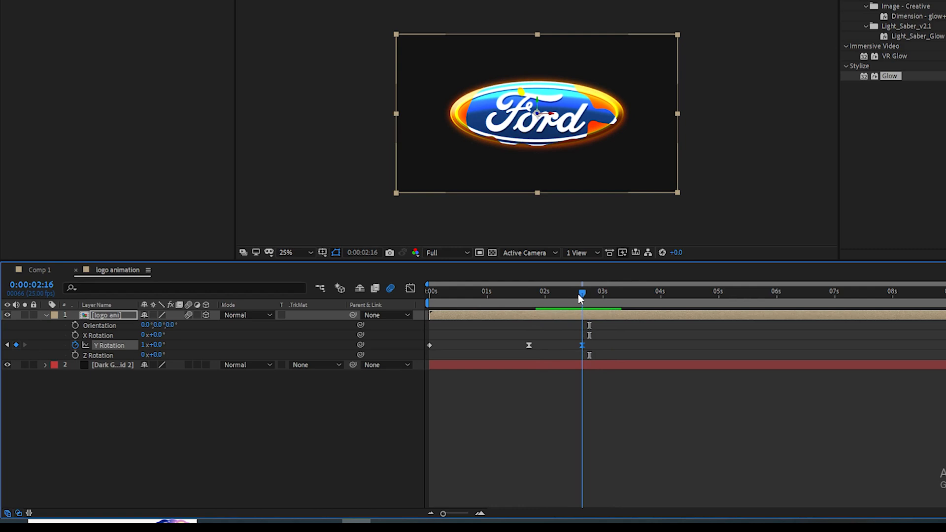
pyautogui.press('s')
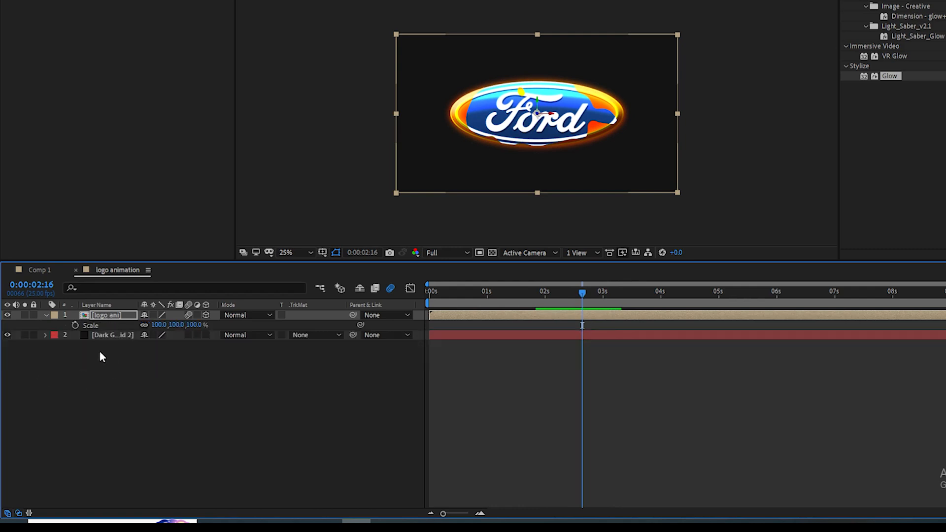
pyautogui.click(75, 326)
pyautogui.moveTo(587, 294); pyautogui.dragTo(608, 295)
pyautogui.moveTo(159, 324); pyautogui.dragTo(145, 322)
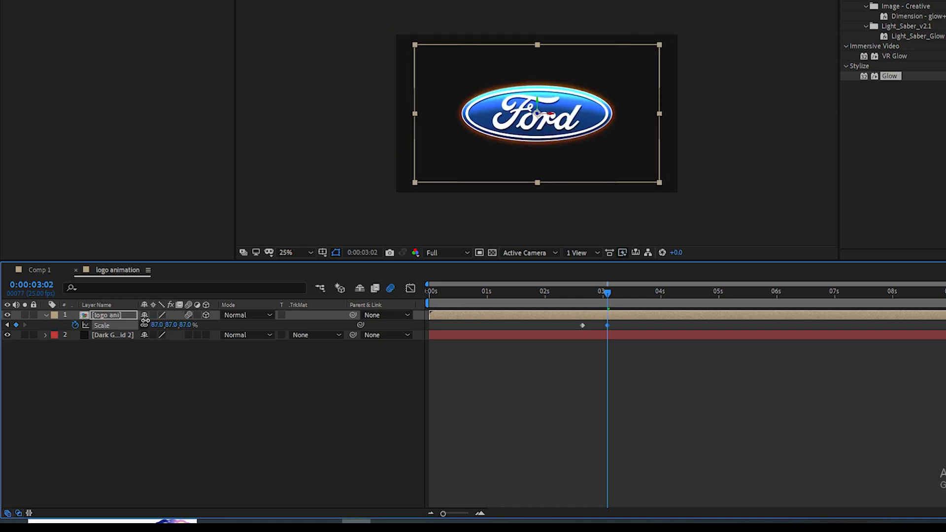
# Easy Ease the logo ani layer's Scale keyframes, reshape their speed curve into a sharp late peak, delay the first keyframe slightly, and preview.
pyautogui.moveTo(608, 291); pyautogui.dragTo(558, 294)
pyautogui.moveTo(624, 327); pyautogui.dragTo(558, 322)
pyautogui.press('F9')
pyautogui.click(411, 288)
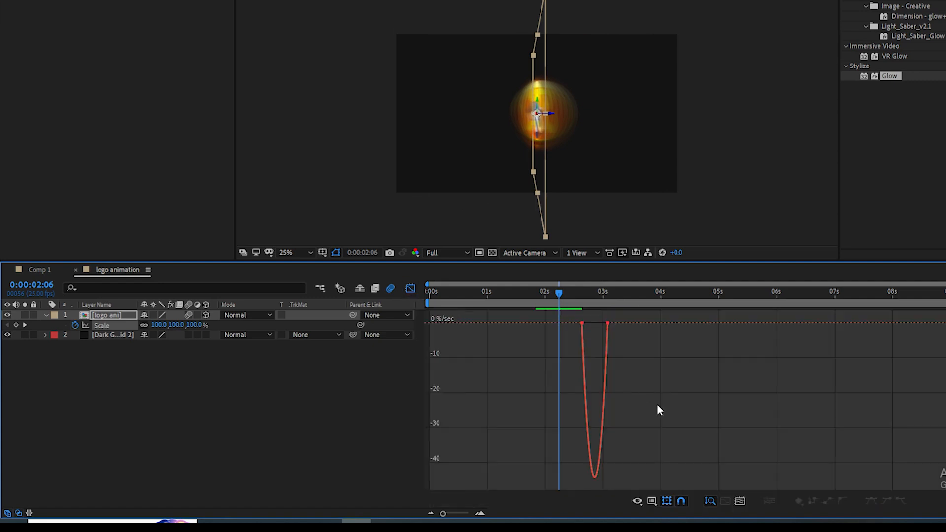
pyautogui.click(608, 323)
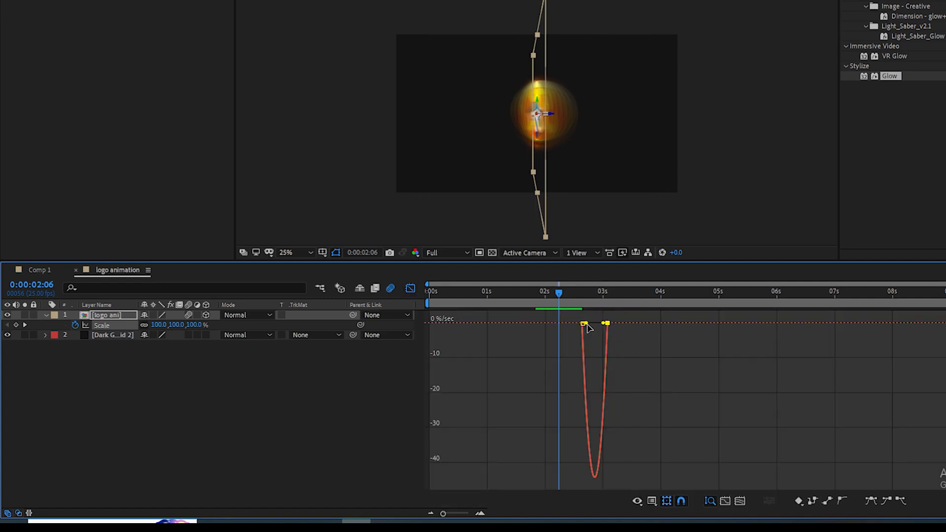
pyautogui.moveTo(586, 324); pyautogui.dragTo(607, 326)
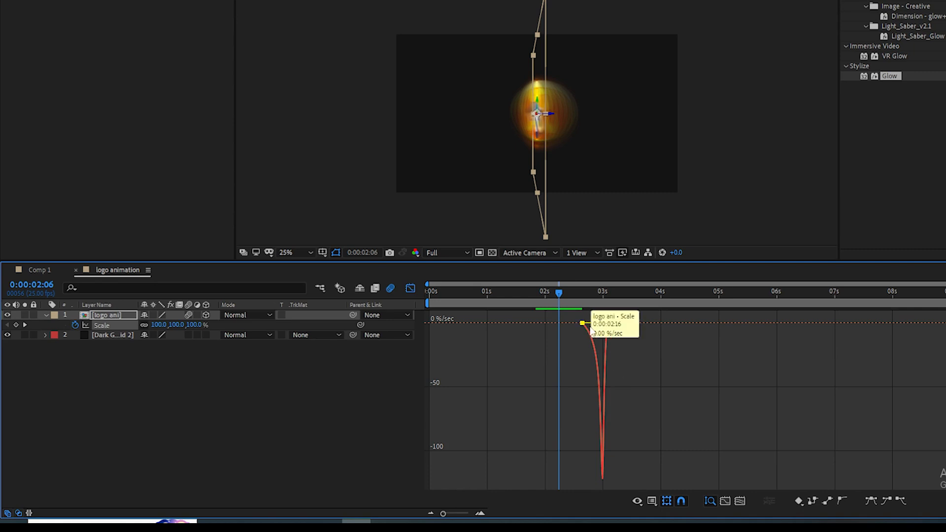
pyautogui.click(411, 288)
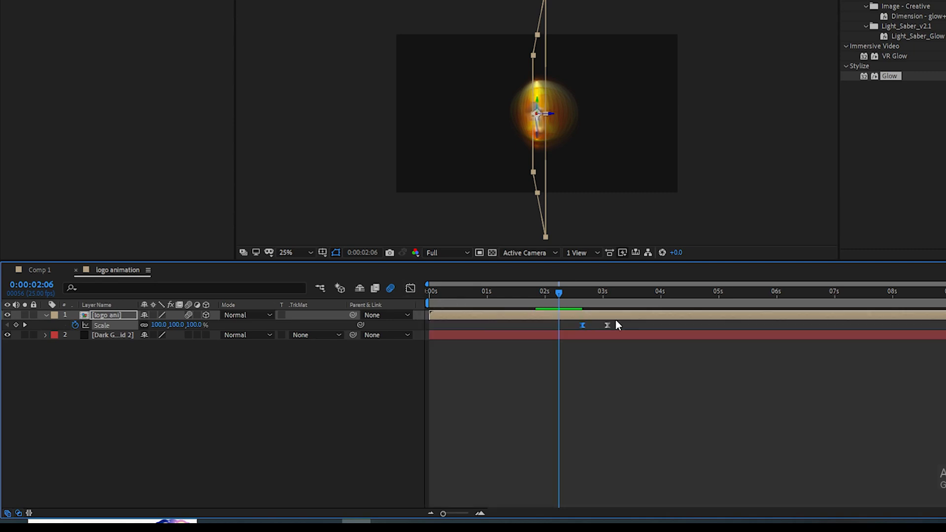
pyautogui.press('space')
pyautogui.click(638, 295)
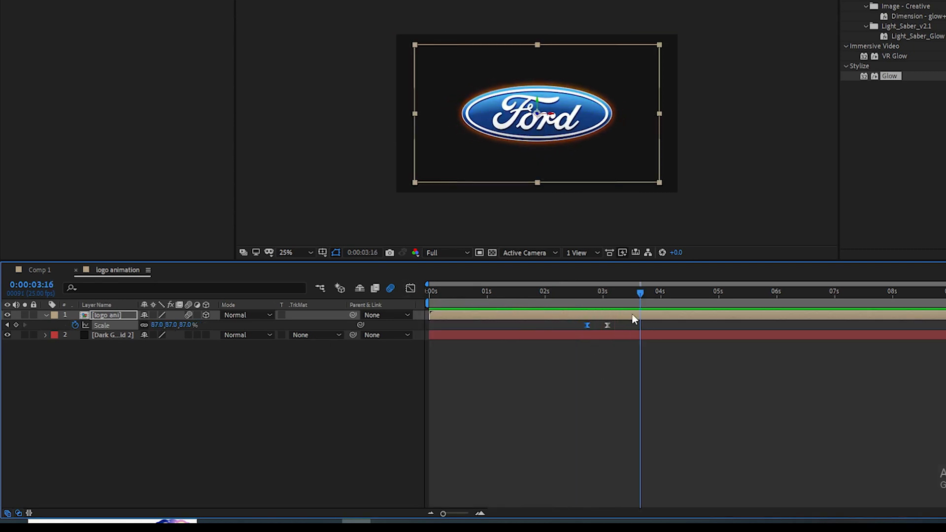
# Find the CC Light Sweep effect and apply it to the logo ani layer at 0:00:03:02.
pyautogui.moveTo(638, 296); pyautogui.dragTo(610, 313)
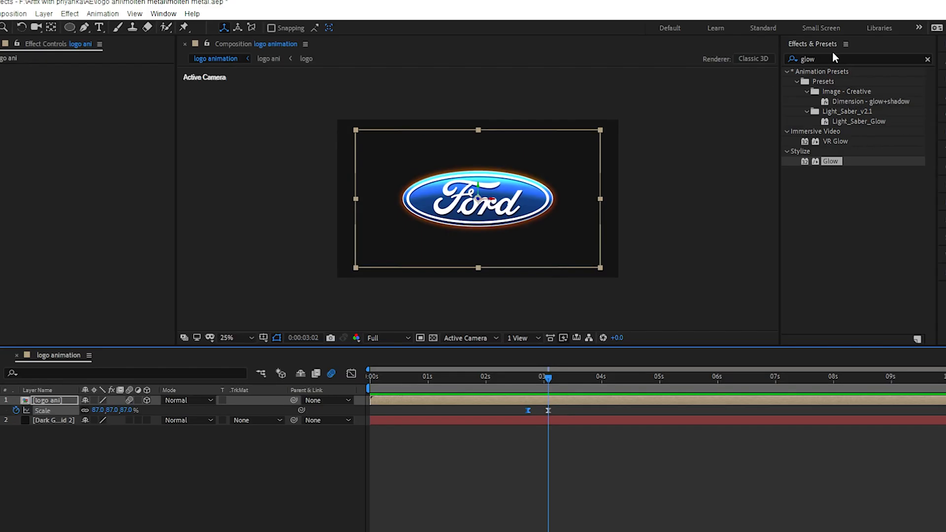
pyautogui.click(833, 55)
pyautogui.write('ligh')
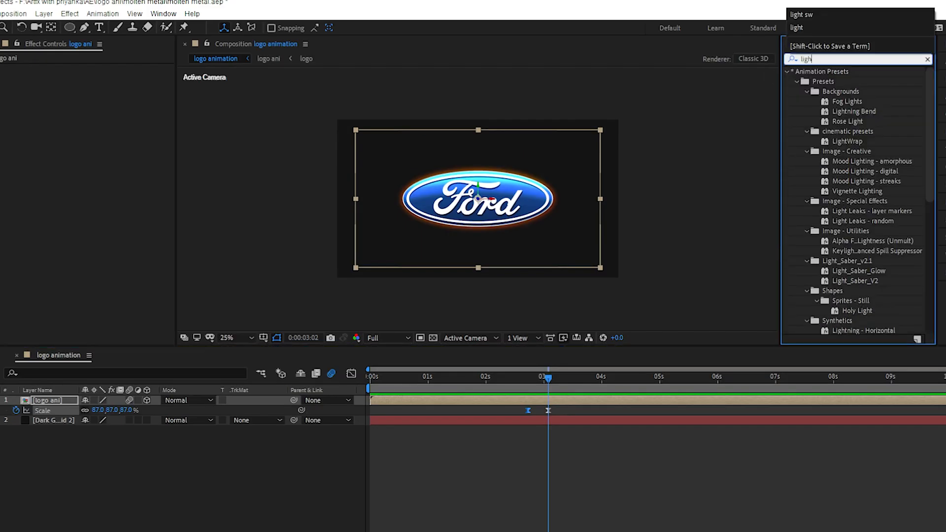
pyautogui.write('t s')
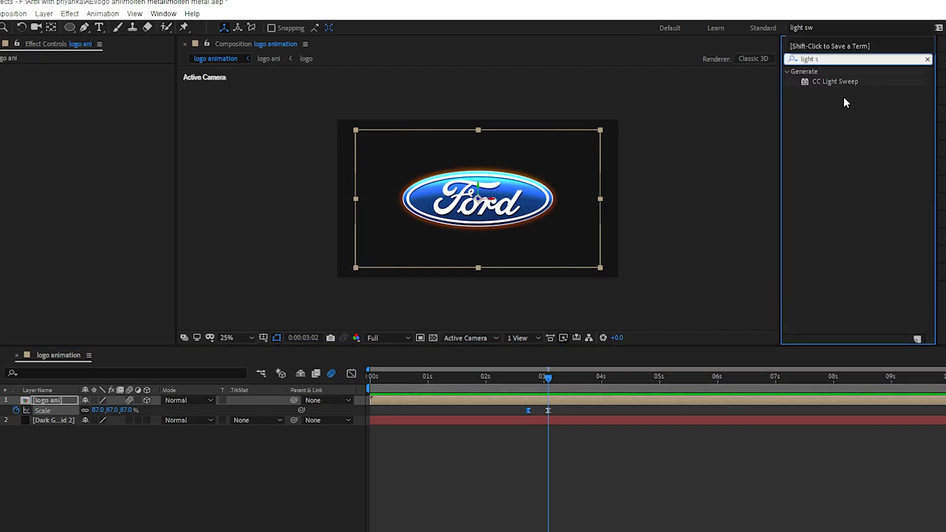
pyautogui.click(831, 82)
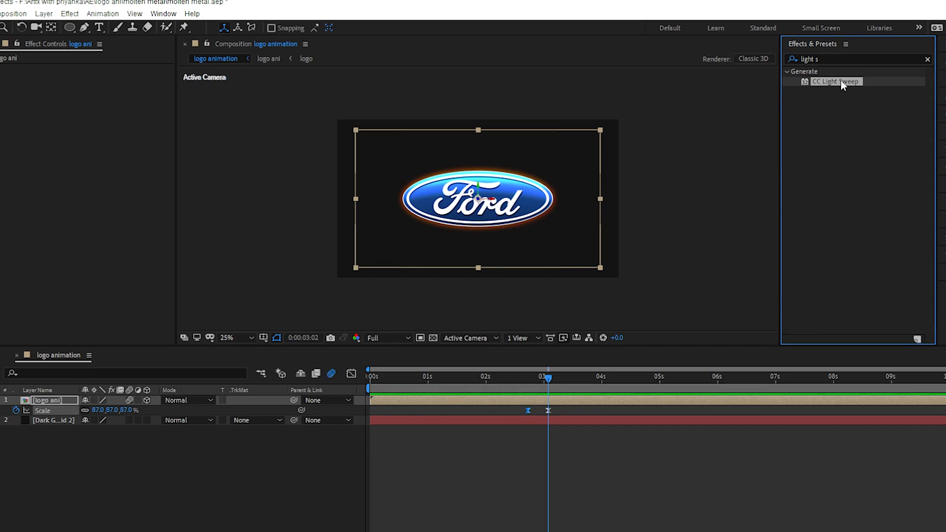
pyautogui.moveTo(840, 82); pyautogui.dragTo(576, 402)
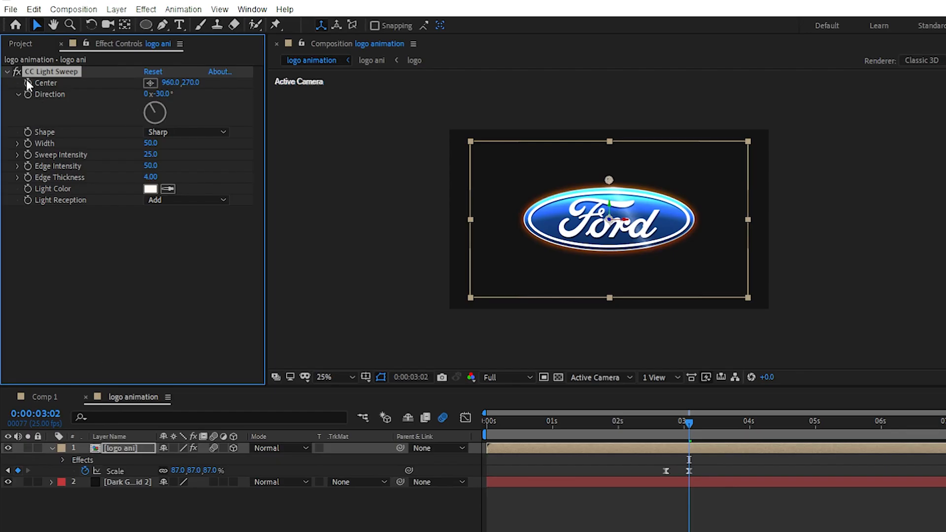
# Keyframe the light sweep's Center at 0:00:03:02 and place it just left of the logo, at about 270.4, 435.5.
pyautogui.click(28, 83)
pyautogui.press('u')
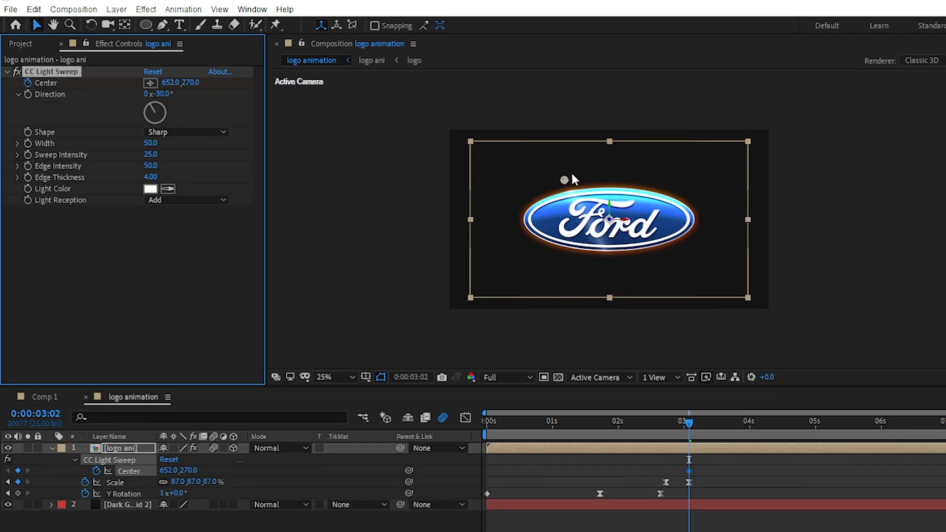
pyautogui.moveTo(561, 181); pyautogui.dragTo(510, 203)
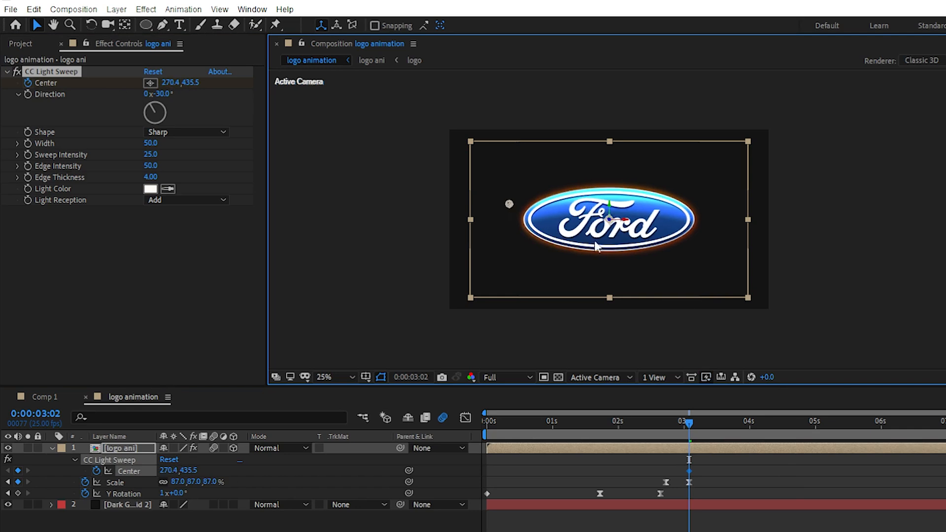
# Add a second Center keyframe at 1509.4, 435.5, Easy Ease both, shift them to 0:00:03:00 and 0:00:03:19, and preview the sweep.
pyautogui.moveTo(690, 426); pyautogui.dragTo(738, 436)
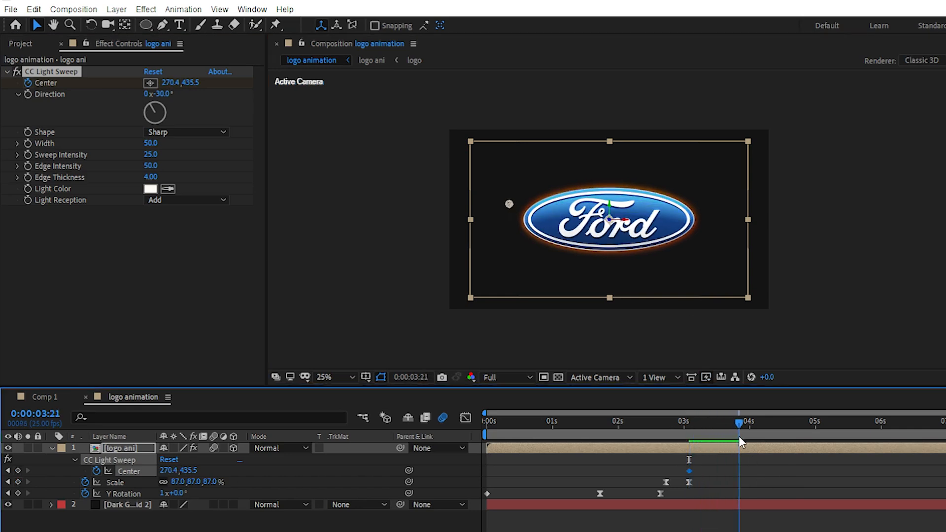
pyautogui.moveTo(174, 83); pyautogui.dragTo(945, 167)
pyautogui.moveTo(759, 460); pyautogui.dragTo(687, 472)
pyautogui.moveTo(742, 421); pyautogui.dragTo(684, 471)
pyautogui.press('space')
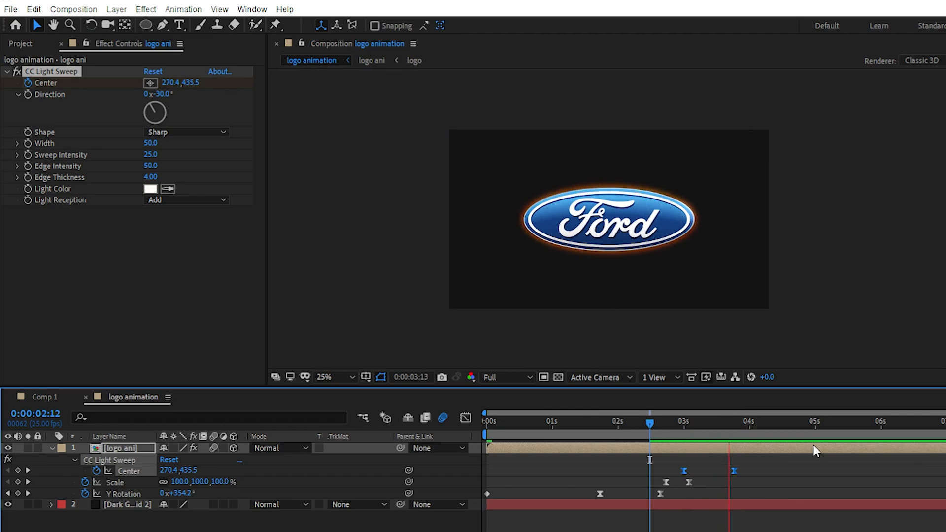
pyautogui.press('space')
# Slow the light sweep by moving its last Center keyframe to about 0:00:05:01, and preview the animation.
pyautogui.click(723, 477)
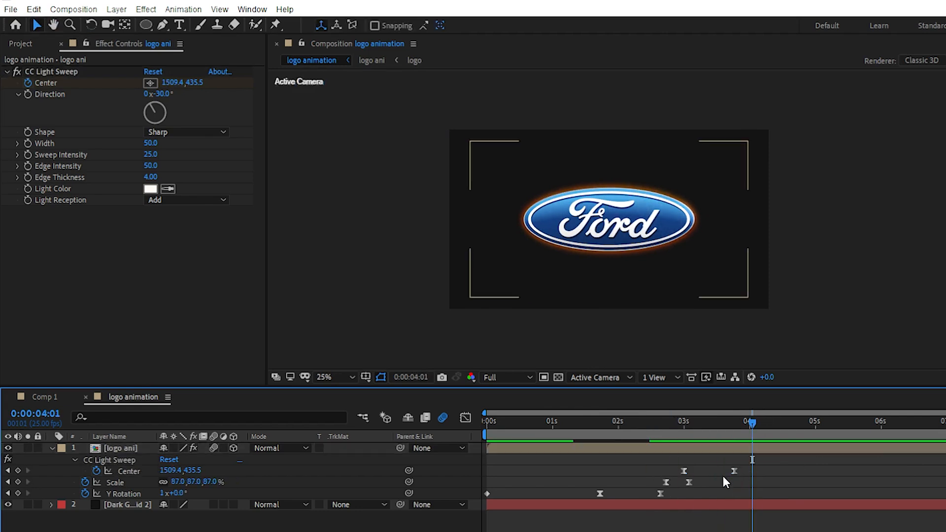
pyautogui.moveTo(734, 471); pyautogui.dragTo(818, 472)
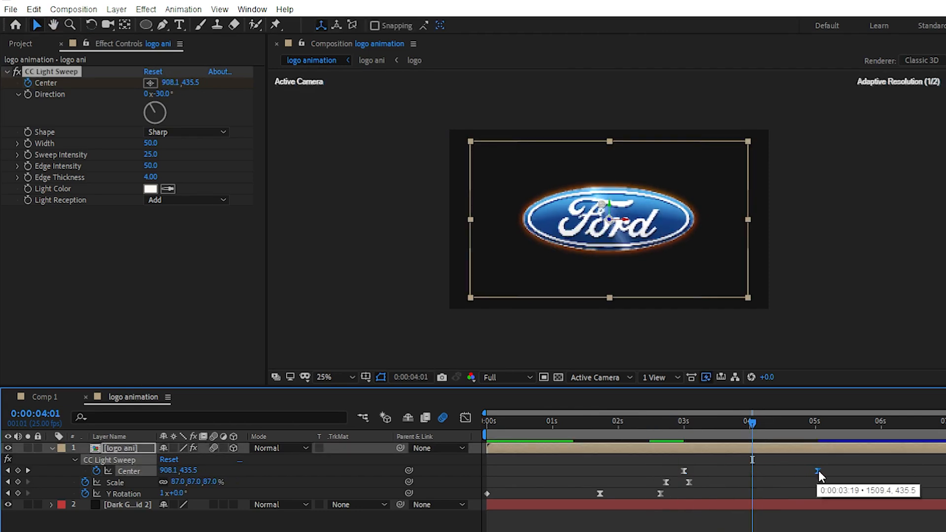
pyautogui.click(772, 422)
pyautogui.press('.')
pyautogui.moveTo(771, 424); pyautogui.dragTo(668, 439)
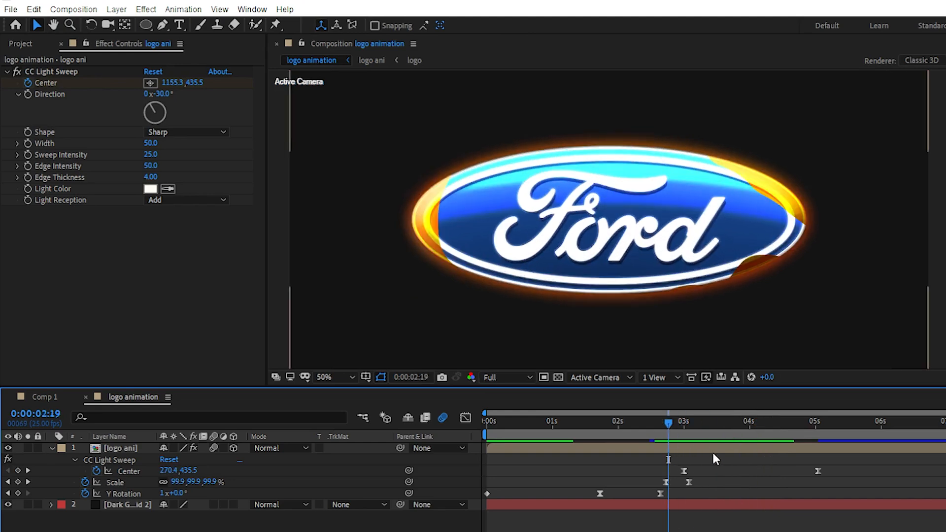
pyautogui.press('space')
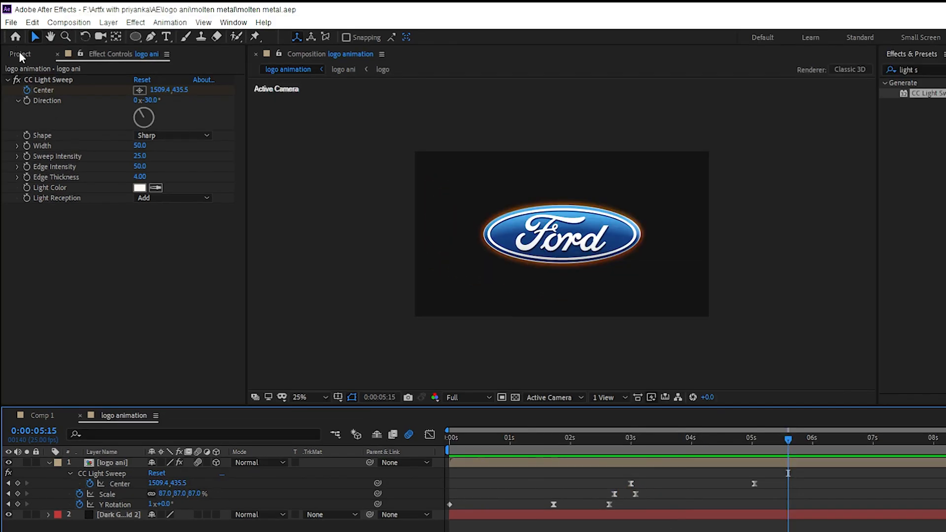
# Add Fire Flare-1.m4v beneath the logo ani layer, scale it to 113%, and set its opacity to 45%.
pyautogui.click(20, 54)
pyautogui.moveTo(64, 173); pyautogui.dragTo(142, 513)
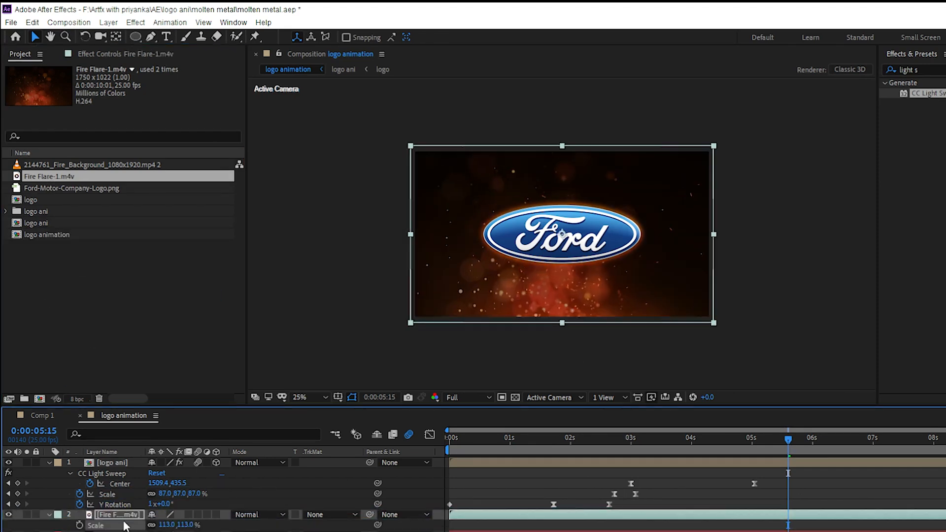
pyautogui.press('t')
pyautogui.click(157, 525)
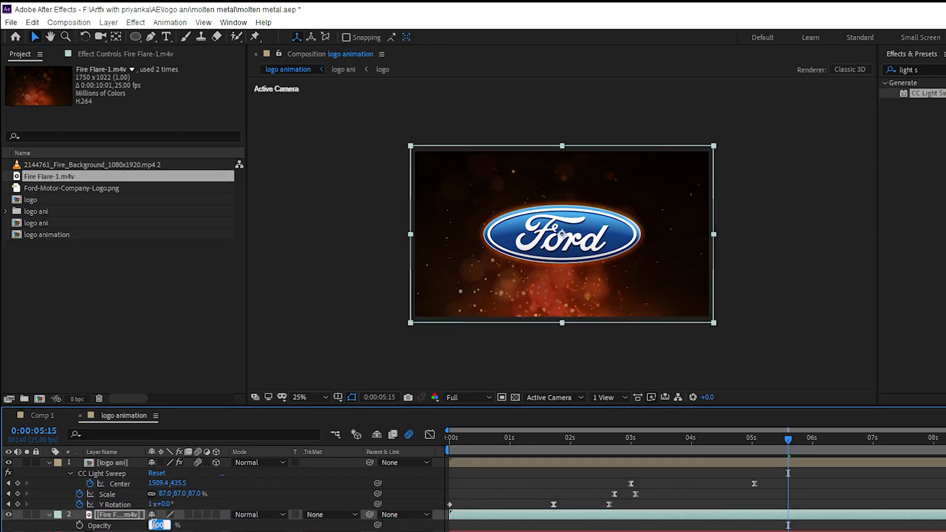
pyautogui.write('45')
pyautogui.press('Return')
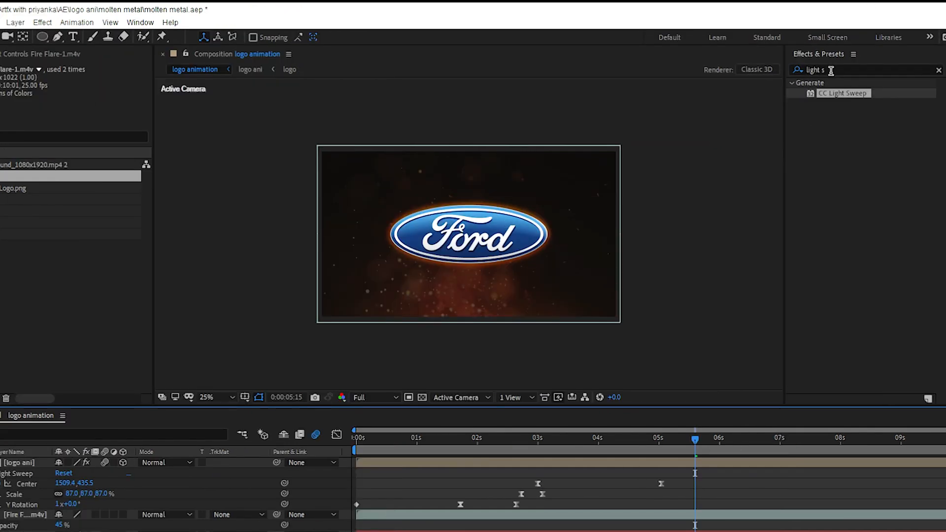
# Apply Brightness & Contrast to the Fire Flare-1.m4v layer and adjust its brightness and contrast.
pyautogui.click(831, 71)
pyautogui.write('bri')
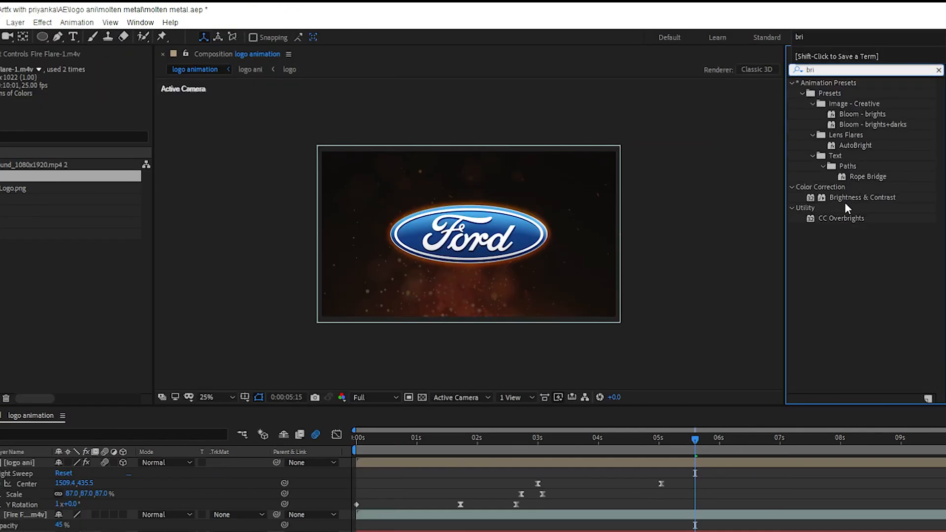
pyautogui.click(845, 199)
pyautogui.doubleClick(849, 196)
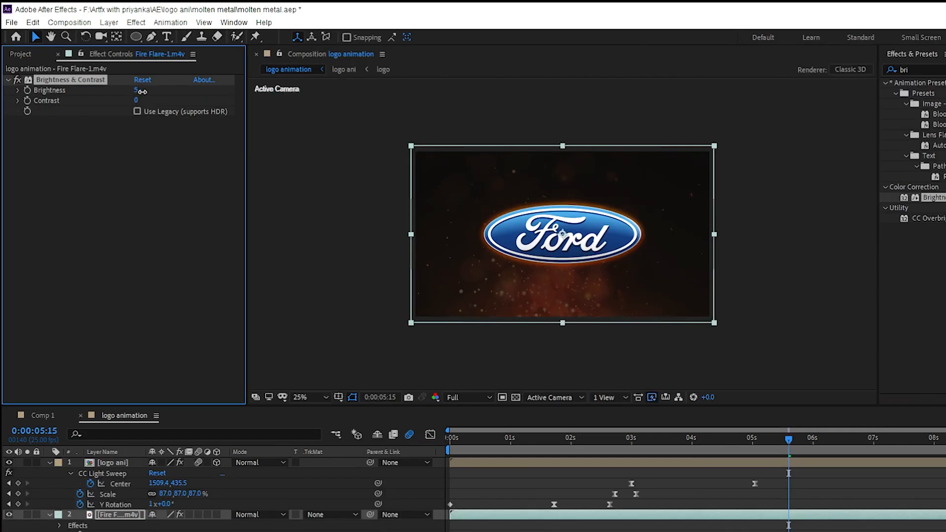
pyautogui.moveTo(138, 90); pyautogui.dragTo(172, 103)
pyautogui.click(271, 525)
# Add the 2144761_Fire_Background video above the logo at 185% scale, with Brightness & Contrast set to brightness -10 and contrast 61.
pyautogui.click(20, 54)
pyautogui.moveTo(68, 165); pyautogui.dragTo(137, 461)
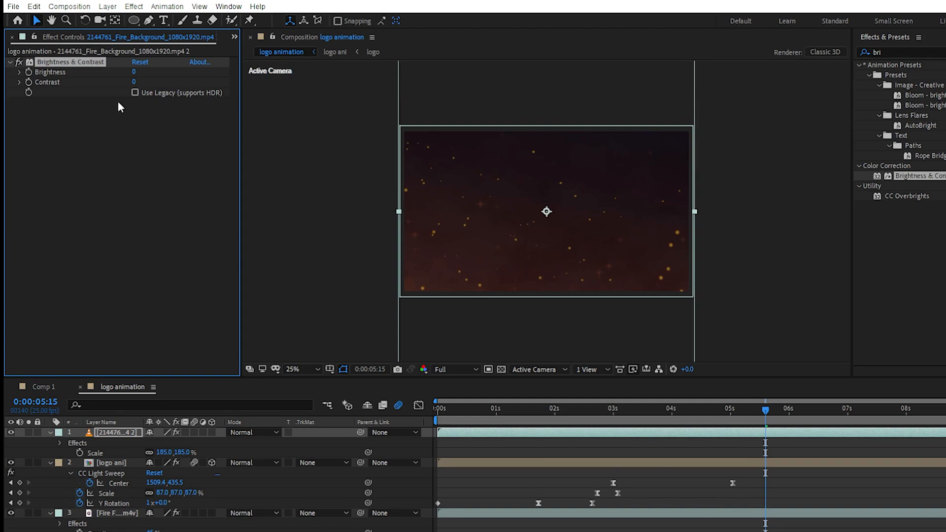
pyautogui.moveTo(133, 74); pyautogui.dragTo(167, 87)
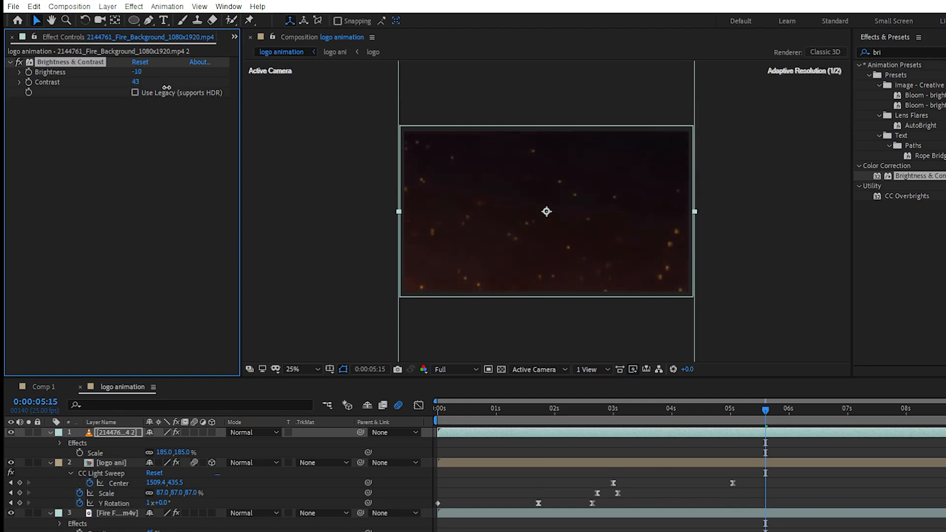
# Apply Linear Color Key to the fire background layer and sample its dark background as the key color.
pyautogui.click(888, 50)
pyautogui.write('lin')
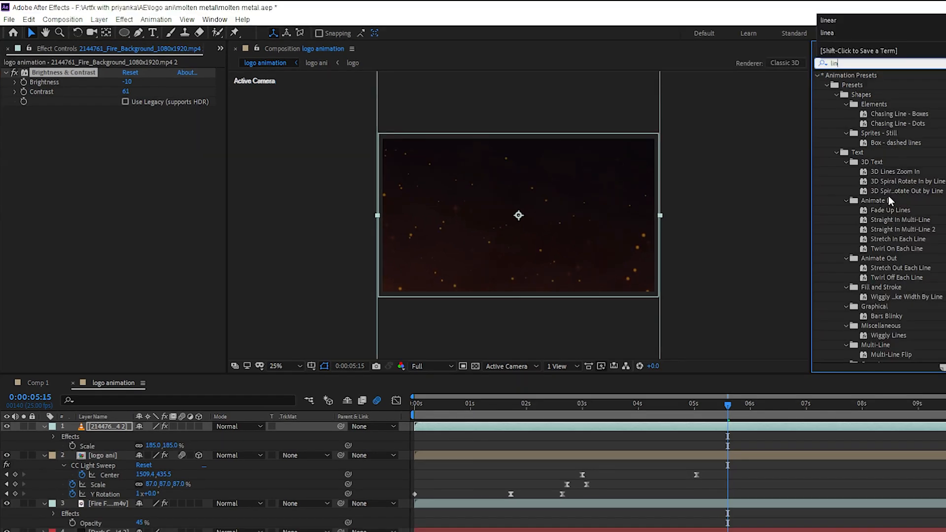
pyautogui.write('ea')
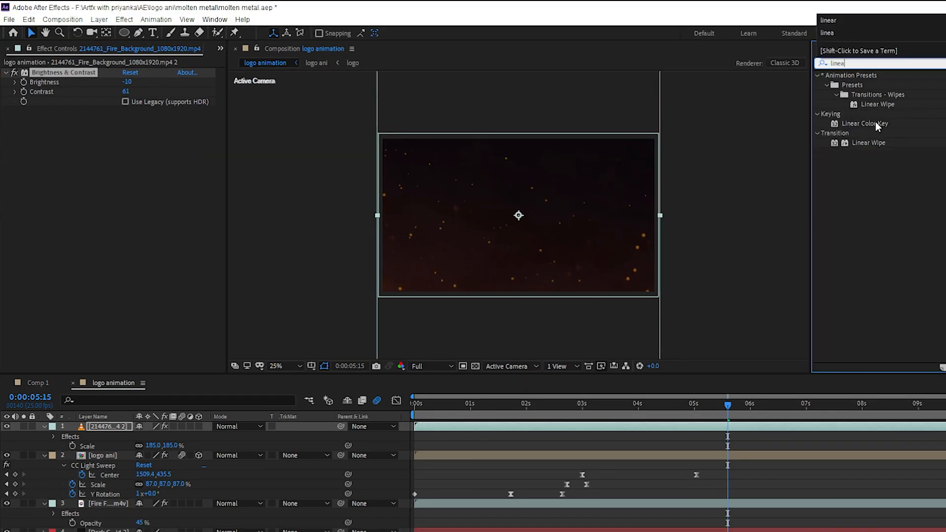
pyautogui.doubleClick(877, 124)
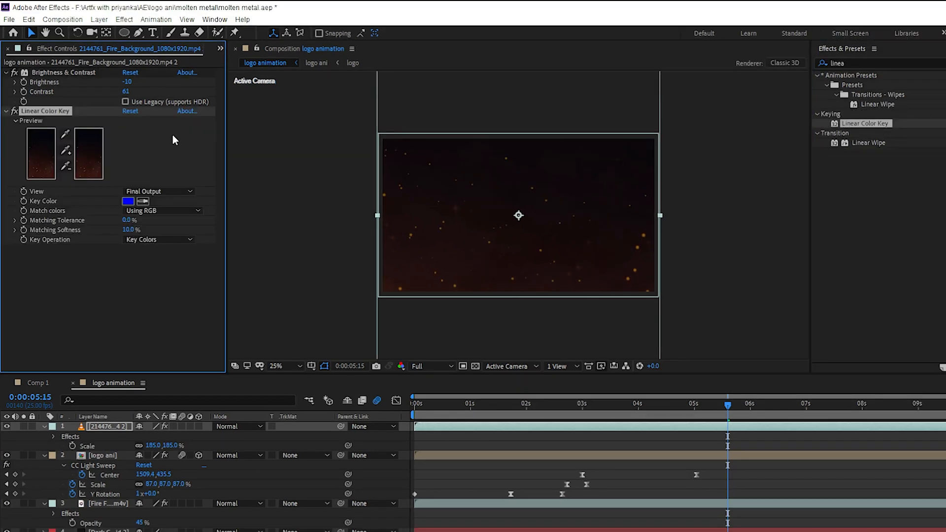
pyautogui.click(487, 198)
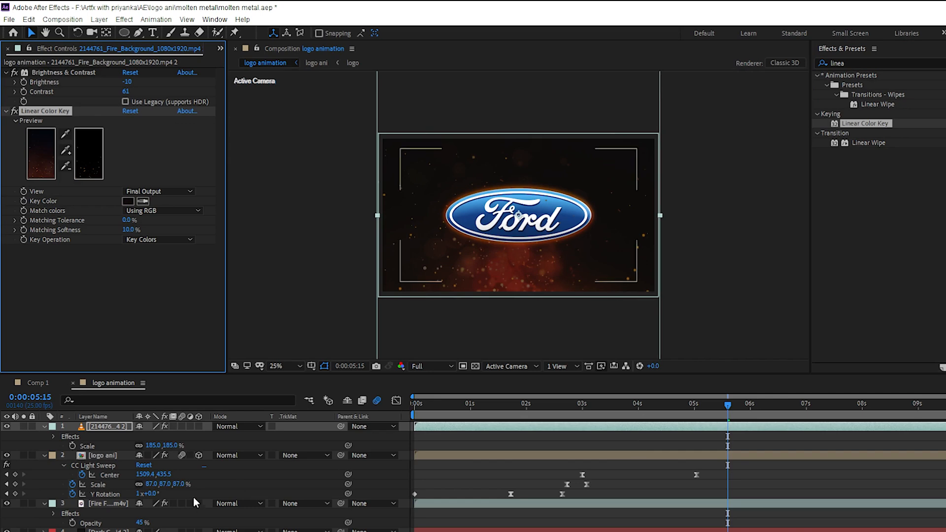
# Apply Glow to the fire background layer with threshold 15% and radius 50, and preview the animation from 0:00:02:23.
pyautogui.click(864, 61)
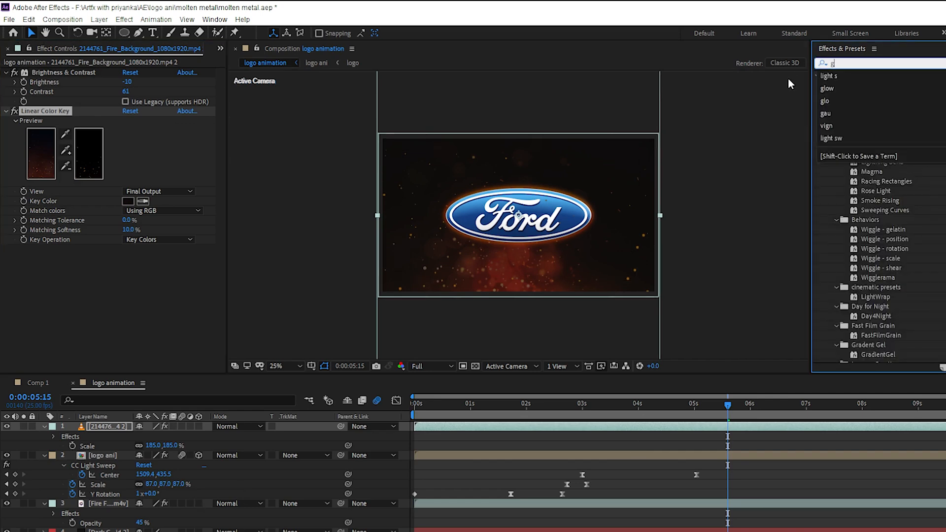
pyautogui.write('glow')
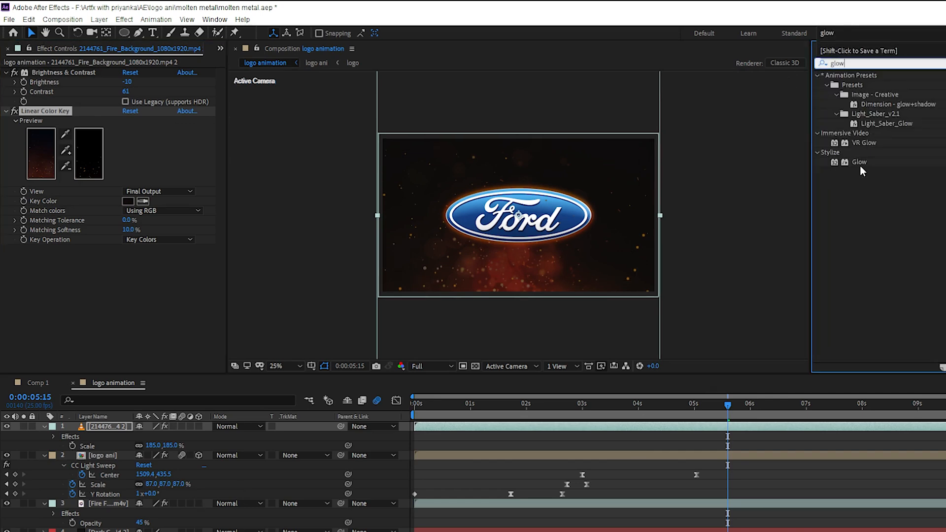
pyautogui.doubleClick(858, 163)
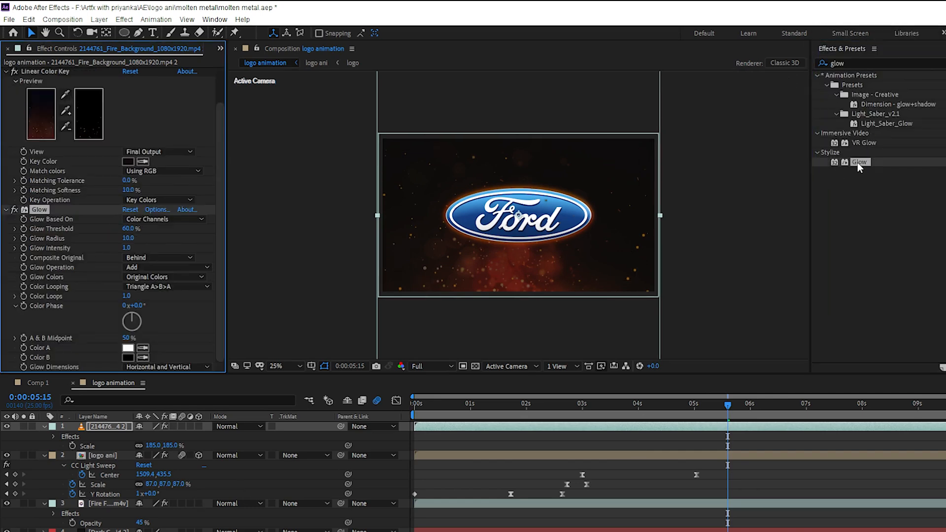
pyautogui.click(130, 229)
pyautogui.click(128, 236)
pyautogui.click(174, 240)
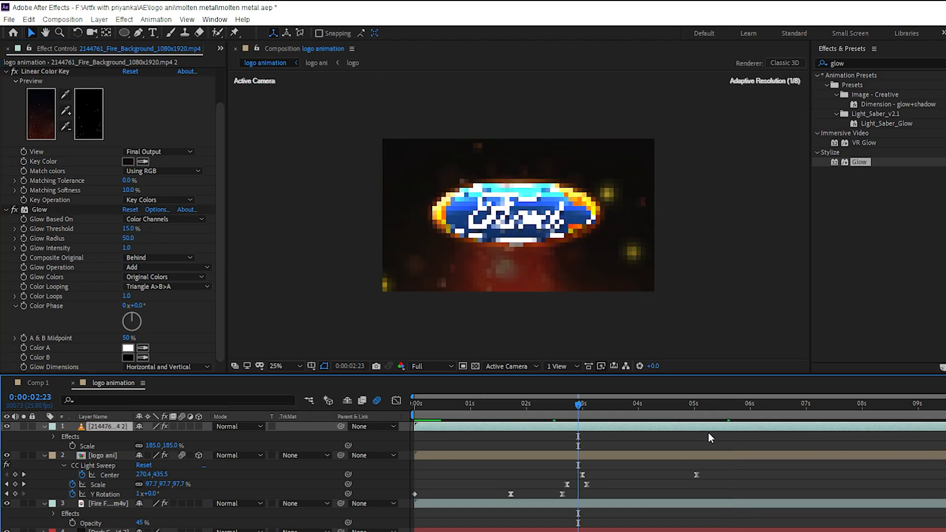
pyautogui.press('space')
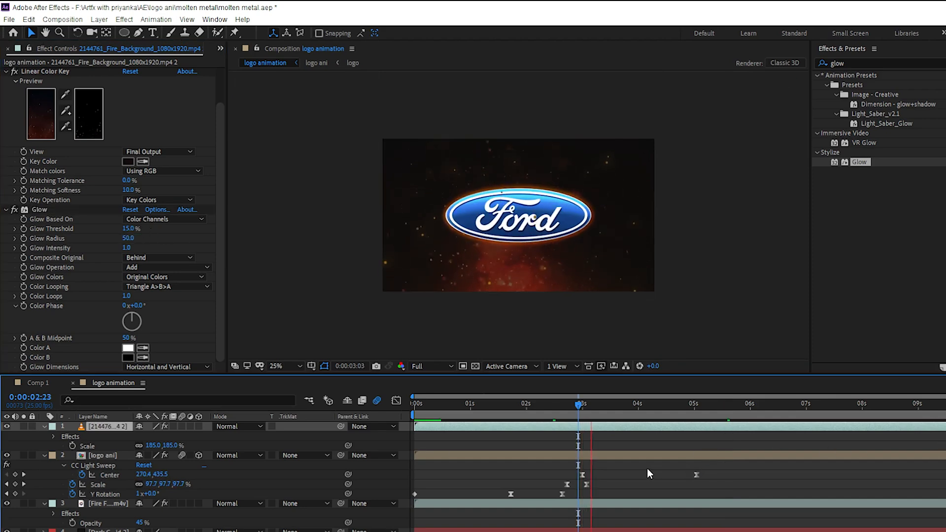